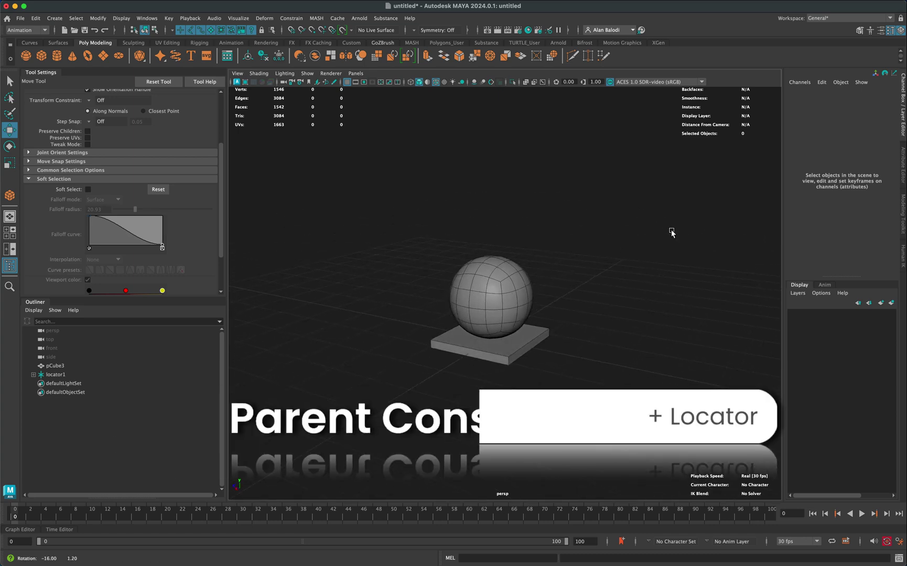
# - Play back the existing bouncing-ball animation while orbiting around the ball and box
pyautogui.moveTo(672, 233)
pyautogui.keyDown('alt'); pyautogui.mouseDown()
pyautogui.moveTo(609, 228)
pyautogui.moveTo(662, 234)
pyautogui.mouseUp(); pyautogui.keyUp('alt')
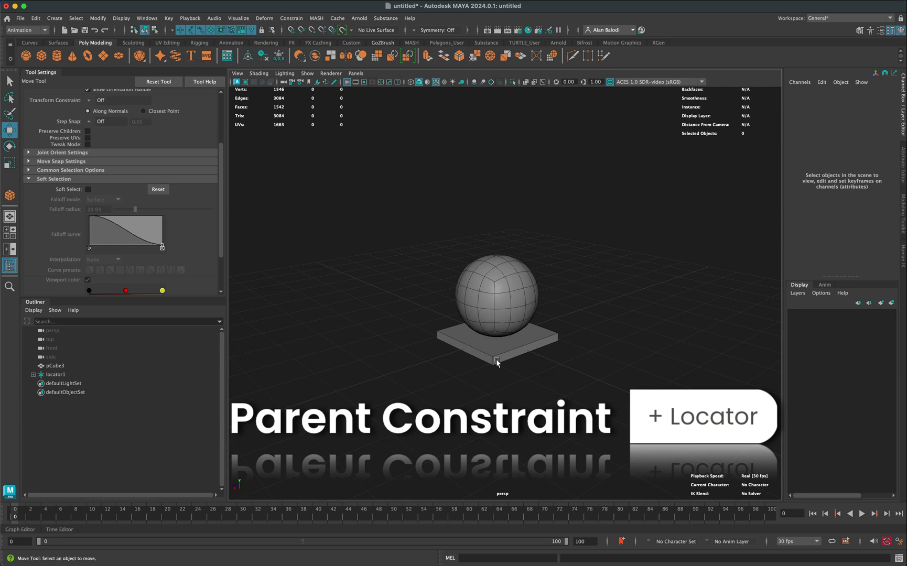
pyautogui.click(862, 514)
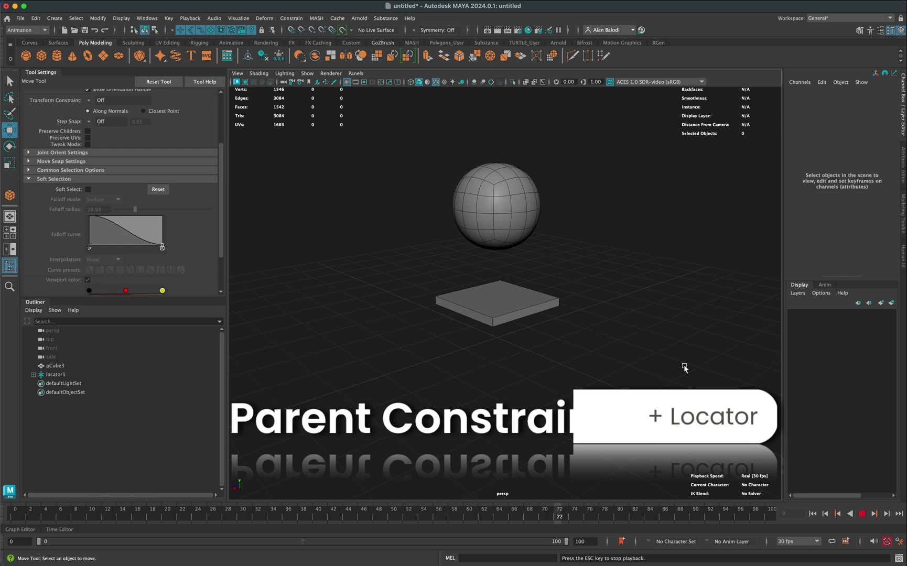
pyautogui.moveTo(680, 368)
pyautogui.keyDown('alt'); pyautogui.mouseDown()
pyautogui.moveTo(646, 367)
pyautogui.moveTo(734, 367)
pyautogui.moveTo(690, 368)
pyautogui.mouseUp(); pyautogui.keyUp('alt')
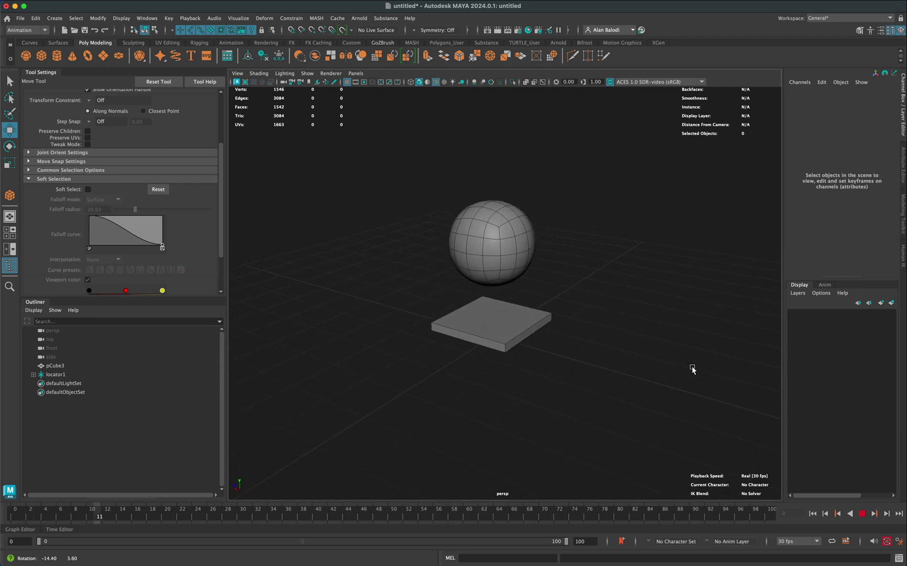
pyautogui.click(865, 516)
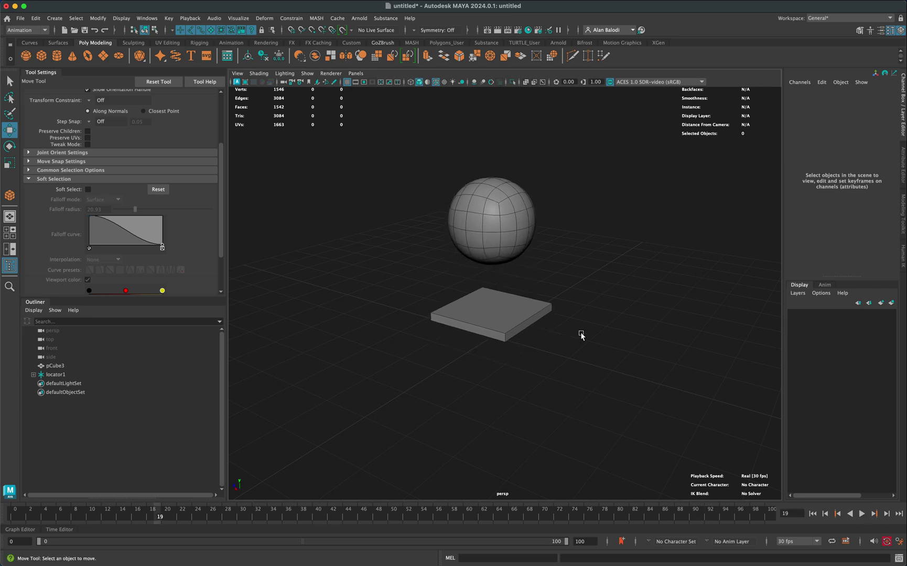
pyautogui.keyDown('alt'); pyautogui.moveTo(581, 336); pyautogui.dragTo(539, 326); pyautogui.keyUp('alt')
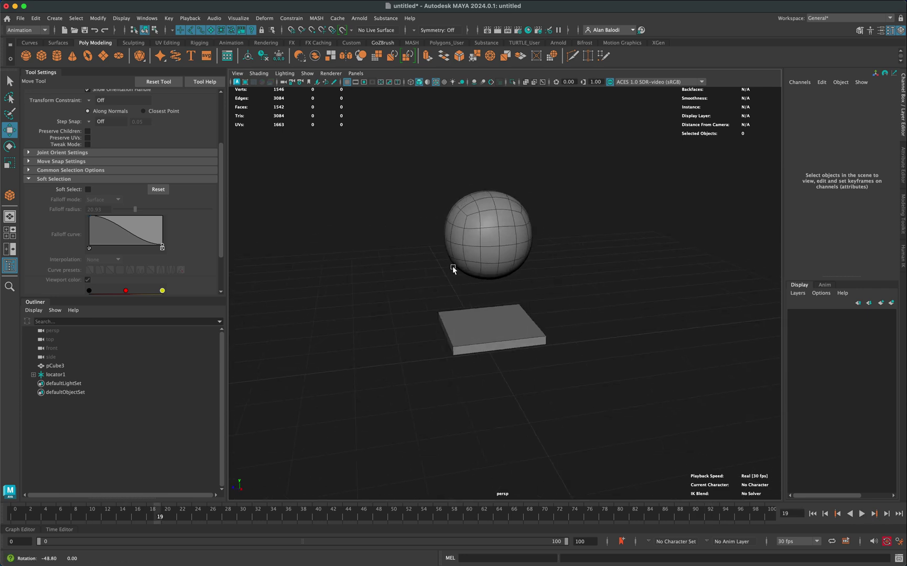
# - Start a new scene, discarding the current one with Don't Save
pyautogui.click(21, 18)
pyautogui.click(36, 37)
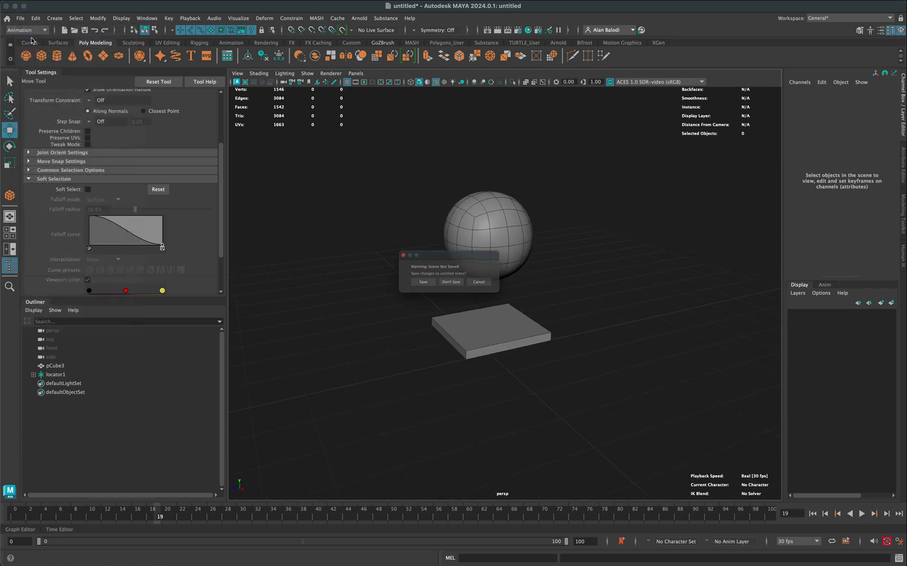
pyautogui.click(451, 285)
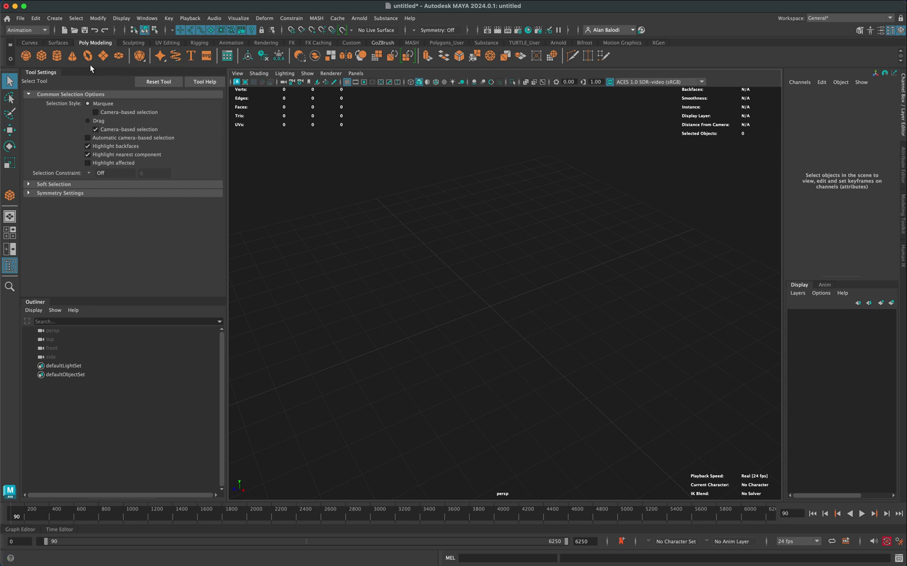
# - Place a polygon cube in the scene and switch to the Modeling menu set
pyautogui.click(41, 55)
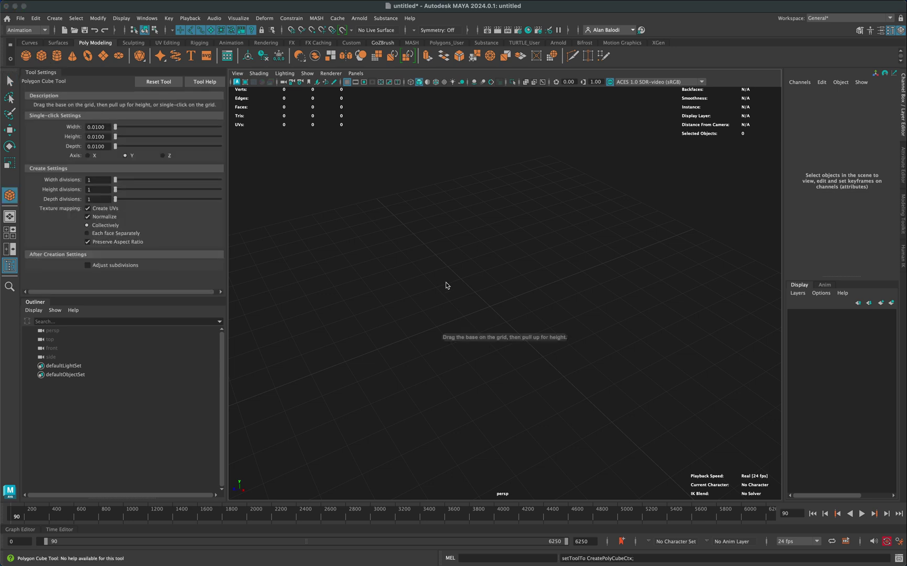
pyautogui.click(494, 322)
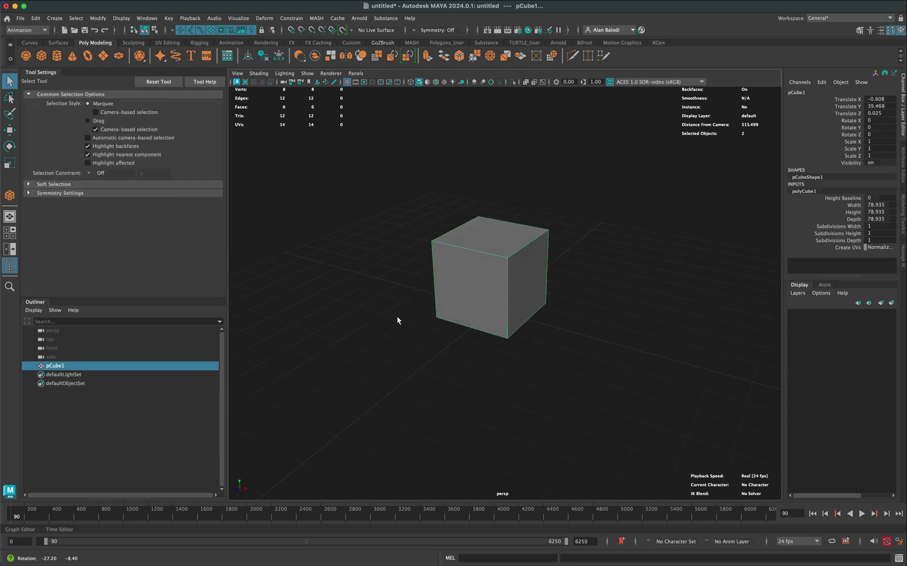
pyautogui.click(29, 30)
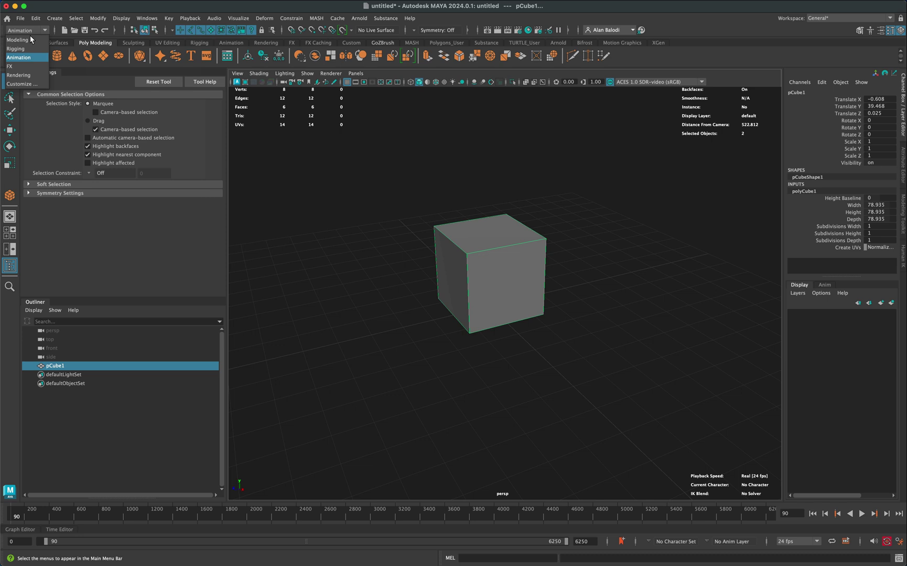
pyautogui.click(18, 40)
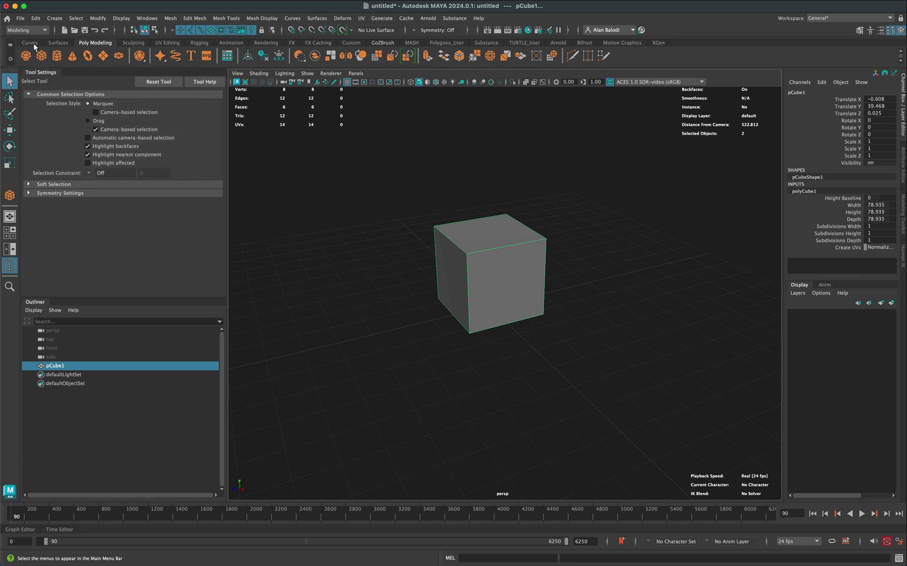
# - Smooth the cube into a sphere with 2 divisions and check the smoother mesh
pyautogui.click(169, 18)
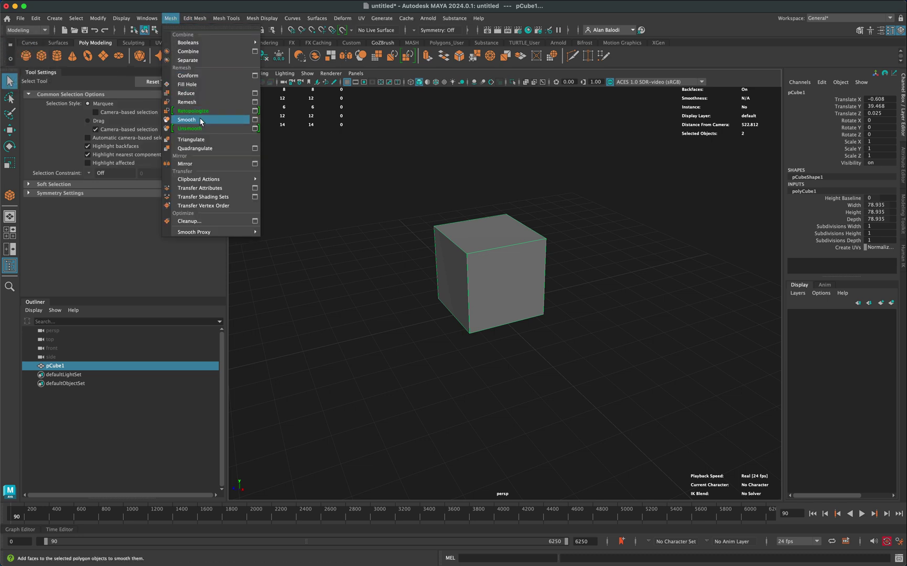
pyautogui.click(187, 119)
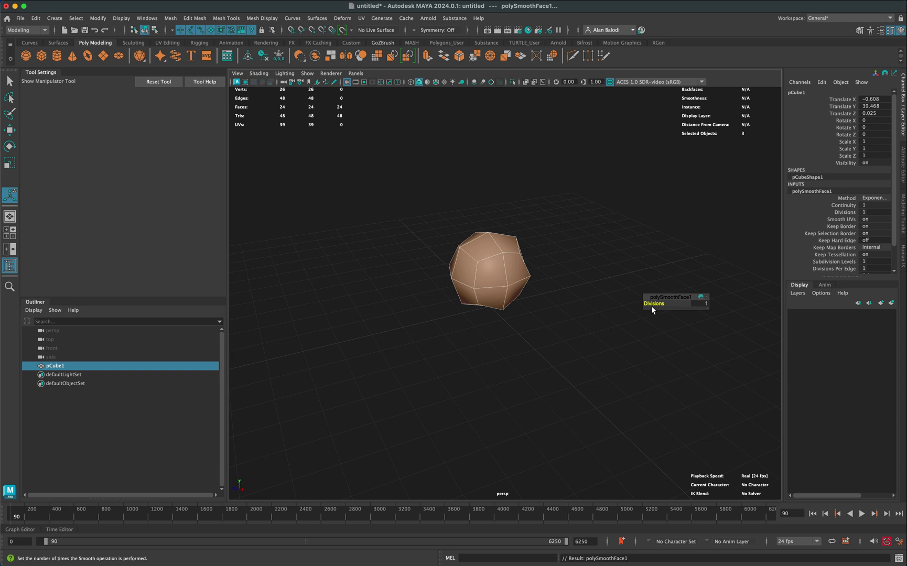
pyautogui.moveTo(653, 303); pyautogui.dragTo(680, 303)
pyautogui.click(576, 303)
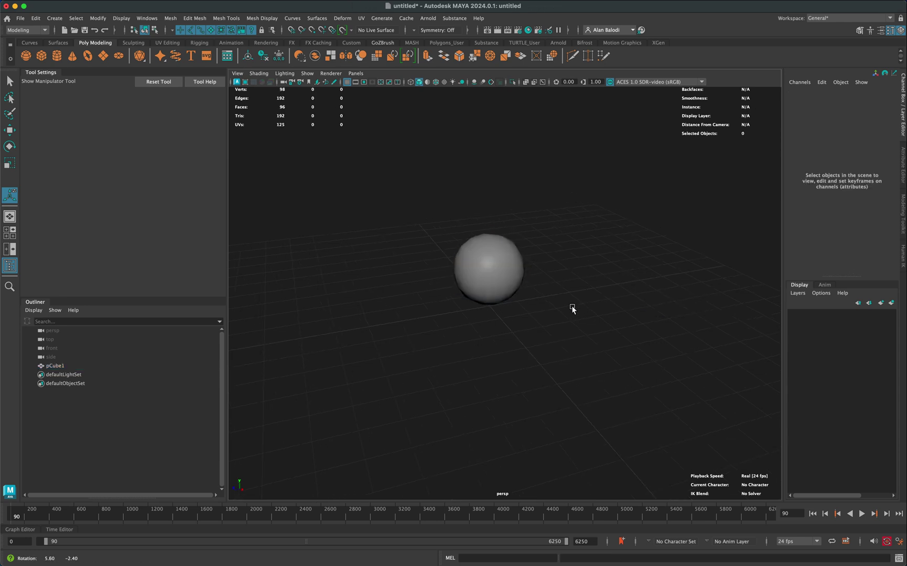
pyautogui.click(498, 260)
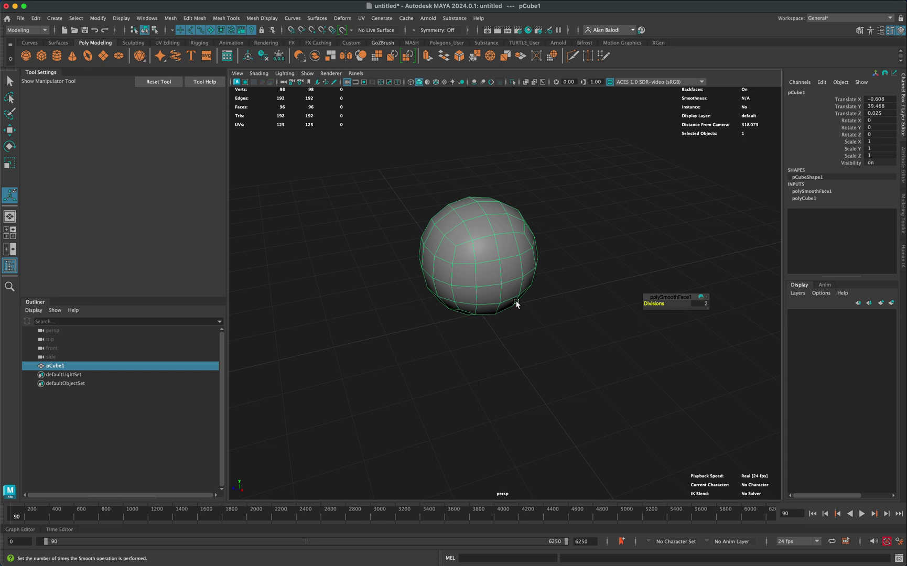
pyautogui.click(538, 312)
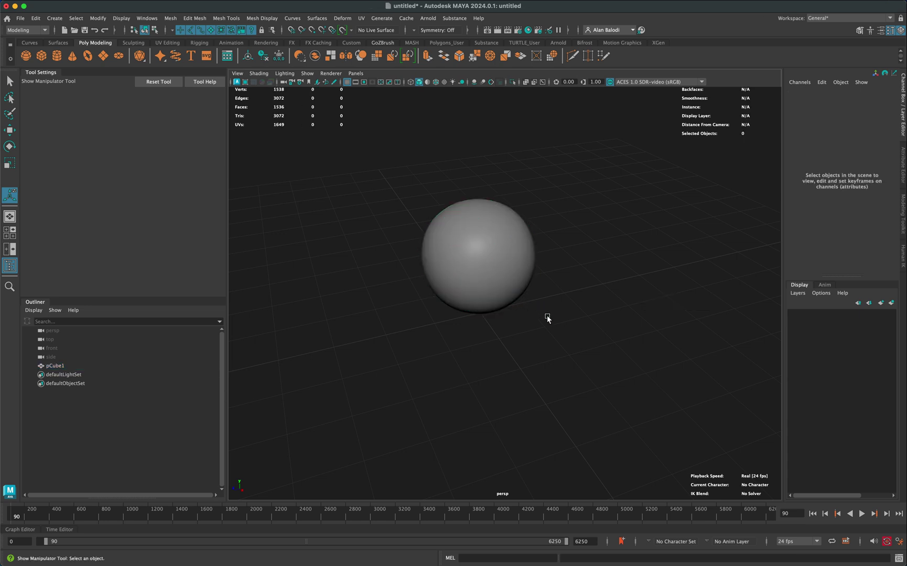
pyautogui.scroll(-2, 545, 276)
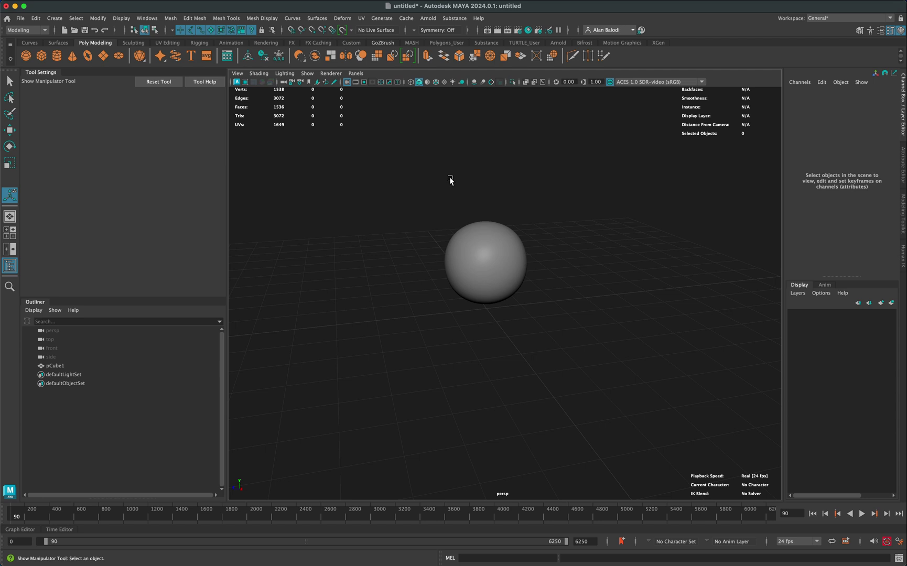
# - Set the sphere's Translate X, Y and Z to 0
pyautogui.moveTo(449, 180); pyautogui.dragTo(532, 283)
pyautogui.moveTo(891, 98); pyautogui.dragTo(889, 113)
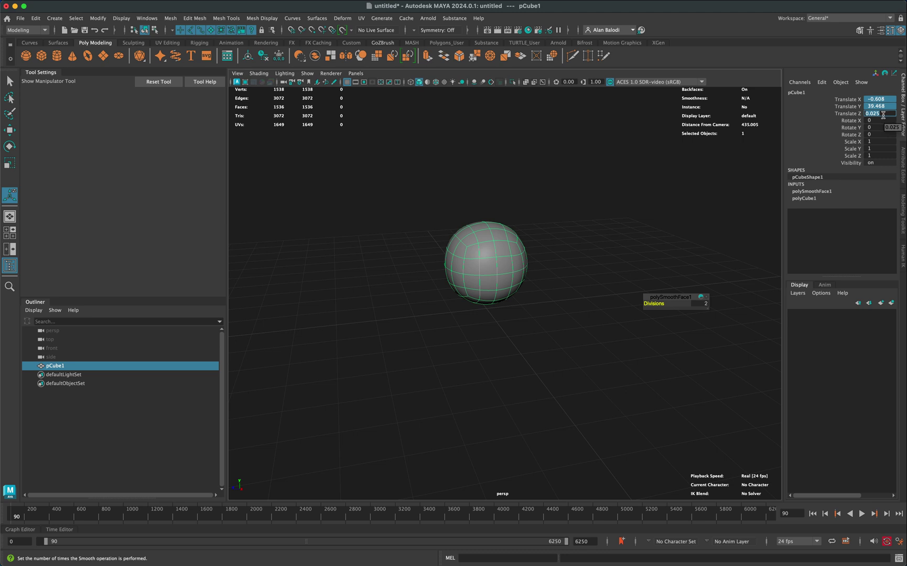
pyautogui.write('0')
pyautogui.press('Return')
# - Select the sphere and move it up to a Translate Y of about 32.9
pyautogui.click(606, 271)
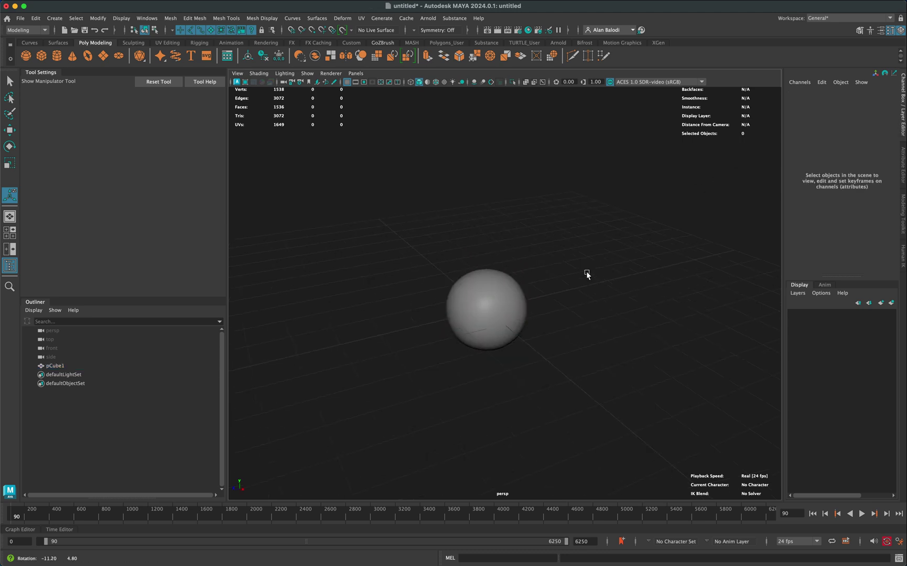
pyautogui.keyDown('alt'); pyautogui.moveTo(577, 282); pyautogui.dragTo(580, 290); pyautogui.keyUp('alt')
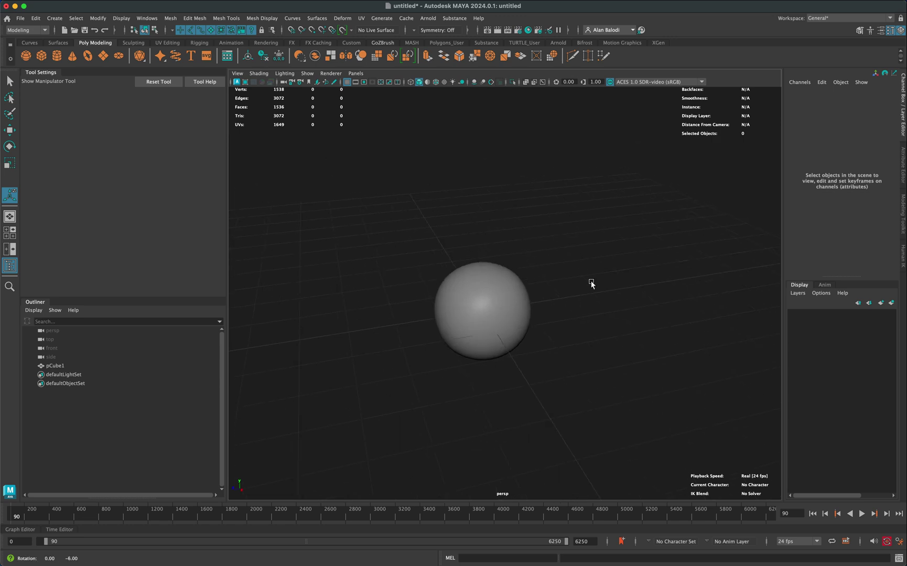
pyautogui.keyDown('alt'); pyautogui.moveTo(590, 286); pyautogui.dragTo(588, 261, button='right'); pyautogui.keyUp('alt')
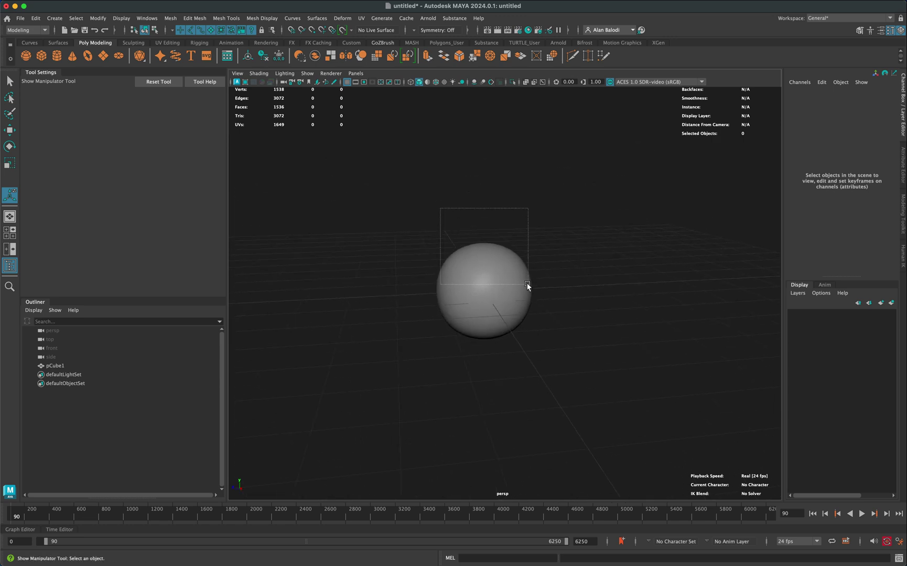
pyautogui.moveTo(439, 205); pyautogui.dragTo(528, 273)
pyautogui.scroll(-1, 369, 357)
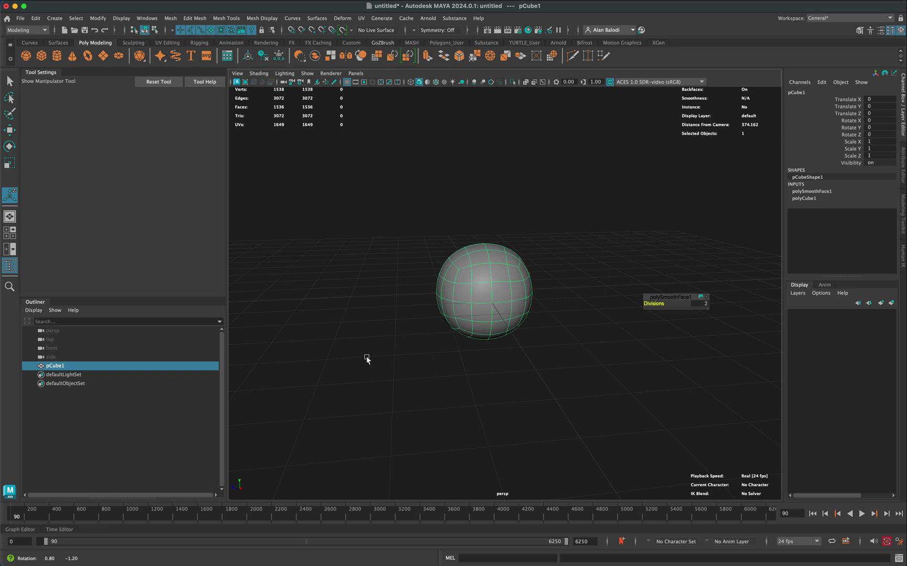
pyautogui.click(10, 130)
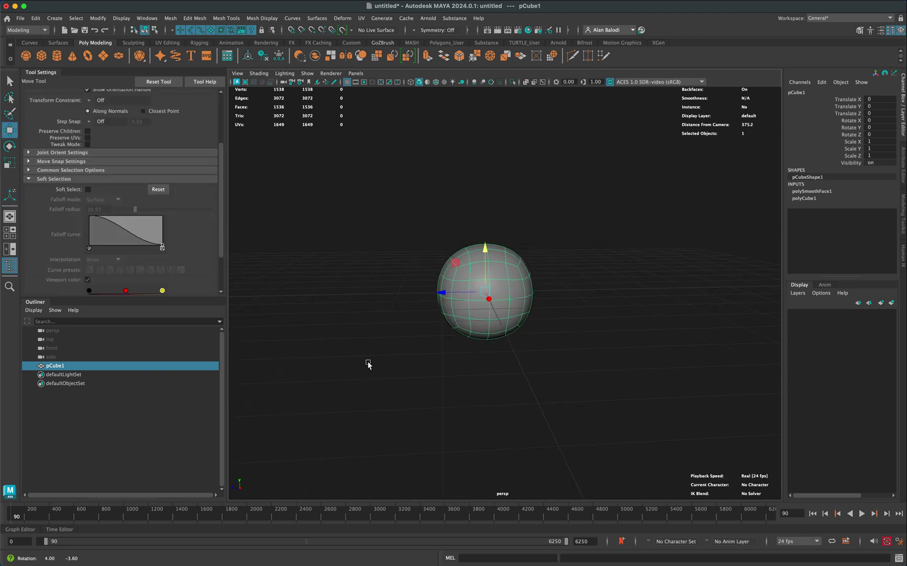
pyautogui.moveTo(485, 249)
pyautogui.mouseDown()
pyautogui.moveTo(482, 186)
pyautogui.moveTo(484, 206)
pyautogui.mouseUp()
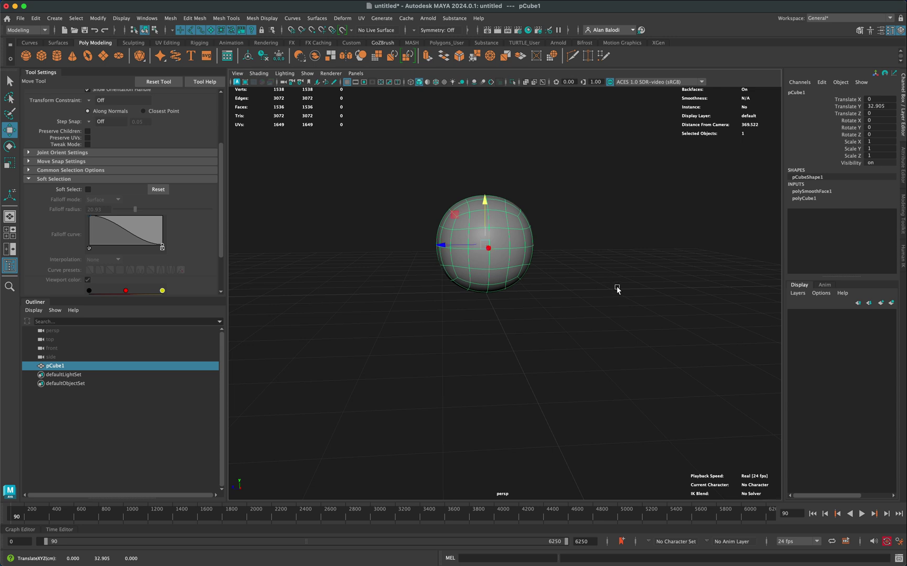
pyautogui.moveTo(617, 283)
pyautogui.keyDown('alt'); pyautogui.mouseDown()
pyautogui.moveTo(617, 293)
pyautogui.moveTo(593, 271)
pyautogui.mouseUp(); pyautogui.keyUp('alt')
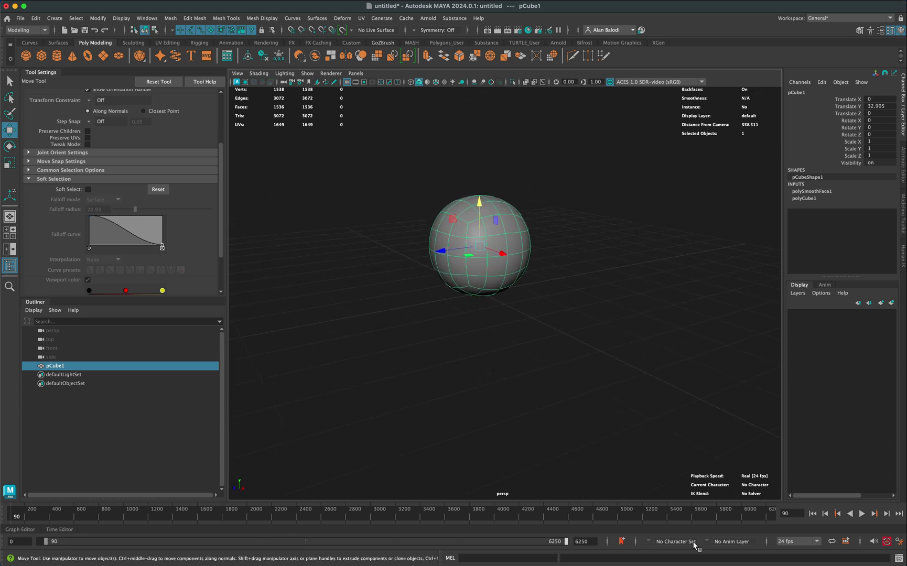
# - Extend the playback range end to frame 100
pyautogui.click(572, 542)
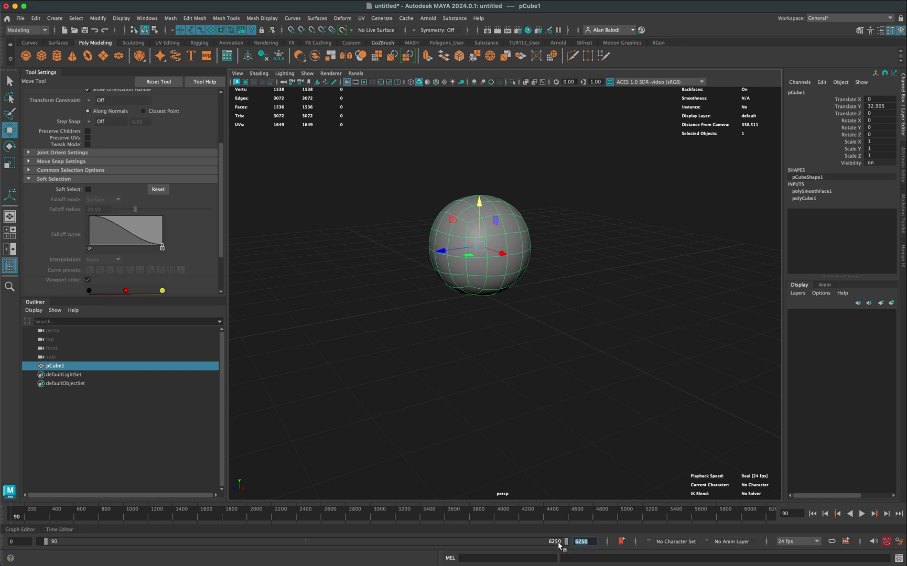
pyautogui.write('100')
pyautogui.press('Return')
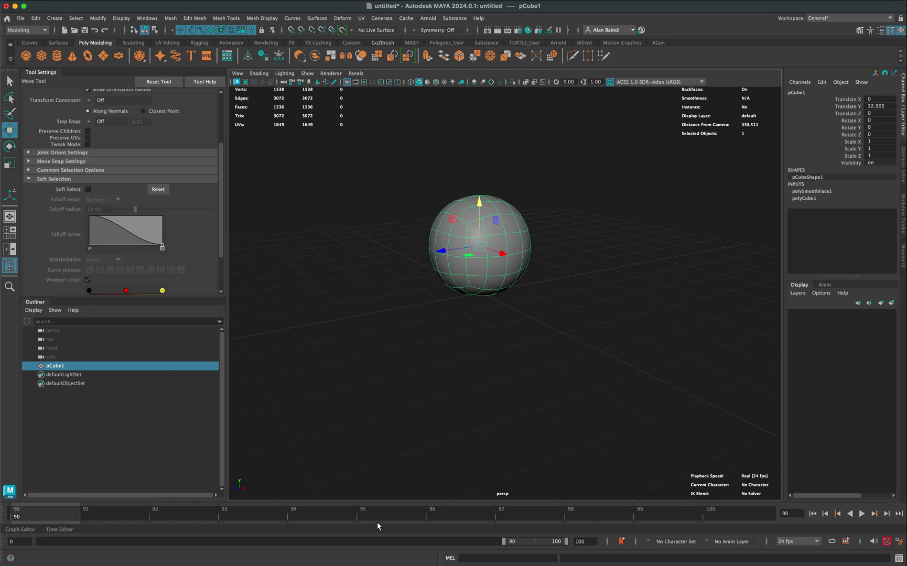
pyautogui.moveTo(522, 541); pyautogui.dragTo(51, 543)
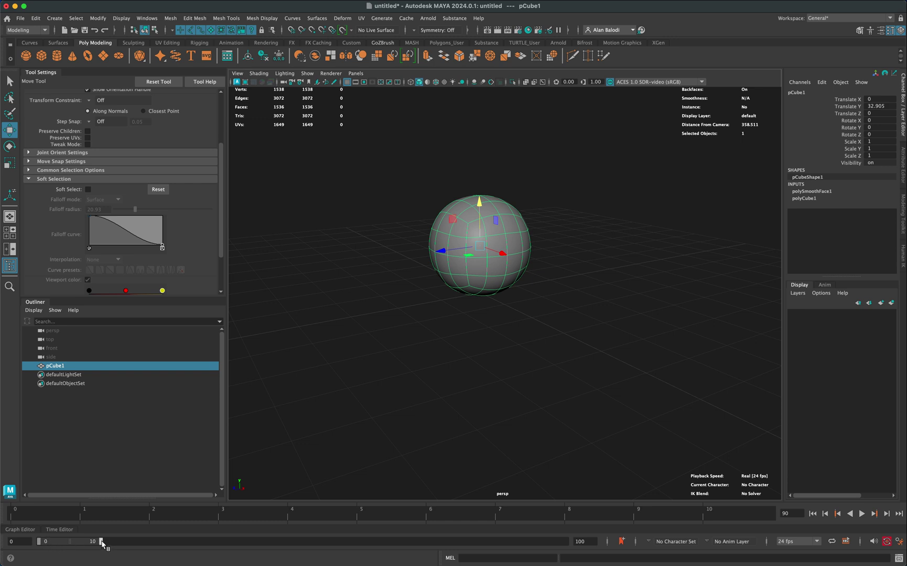
pyautogui.moveTo(101, 543); pyautogui.dragTo(567, 543)
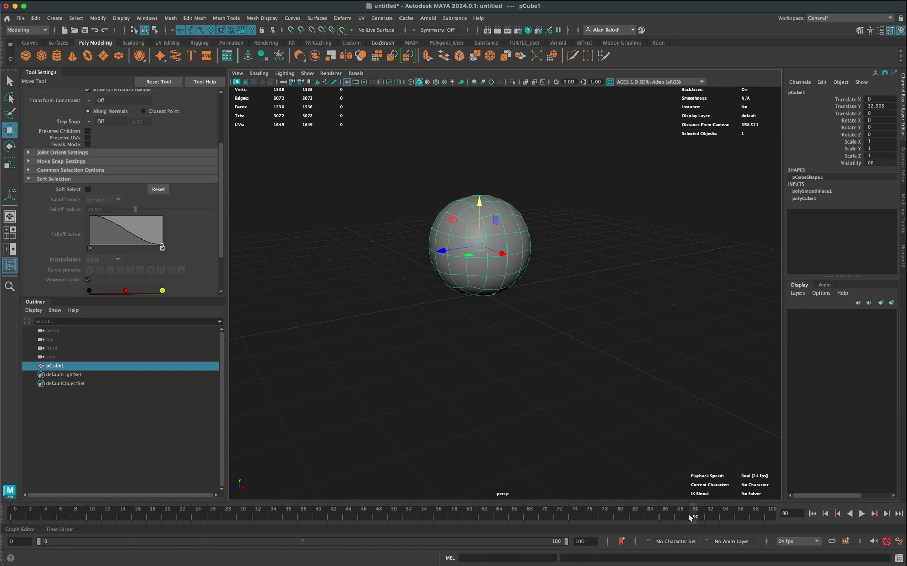
# - Key the sphere at frame 0, then move the current time to frame 50 and beyond
pyautogui.moveTo(690, 517); pyautogui.dragTo(14, 515)
pyautogui.press('s')
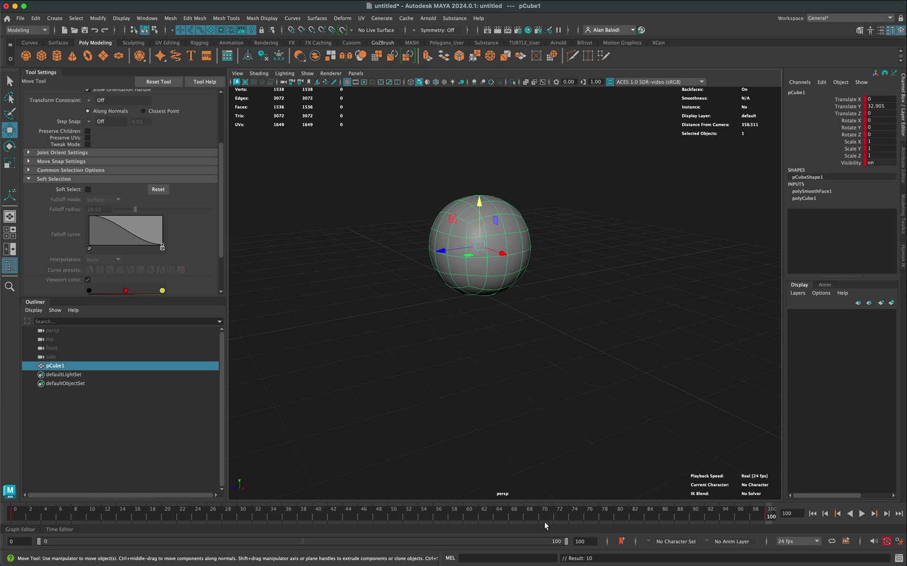
pyautogui.click(394, 517)
pyautogui.click(198, 517)
# - Raise the sphere to its bounce peak at frame 76 and copy that key
pyautogui.moveTo(479, 204); pyautogui.dragTo(478, 125)
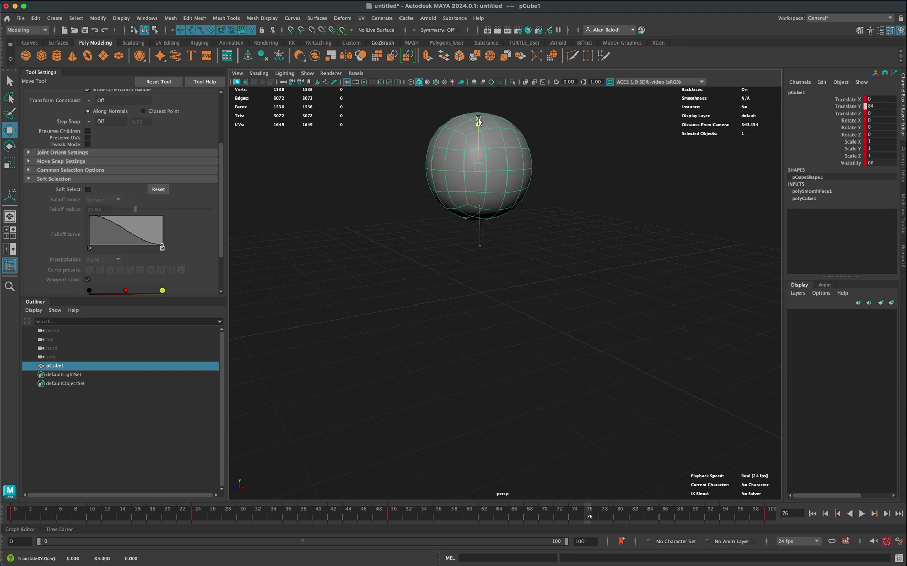
pyautogui.rightClick(588, 514)
pyautogui.click(609, 356)
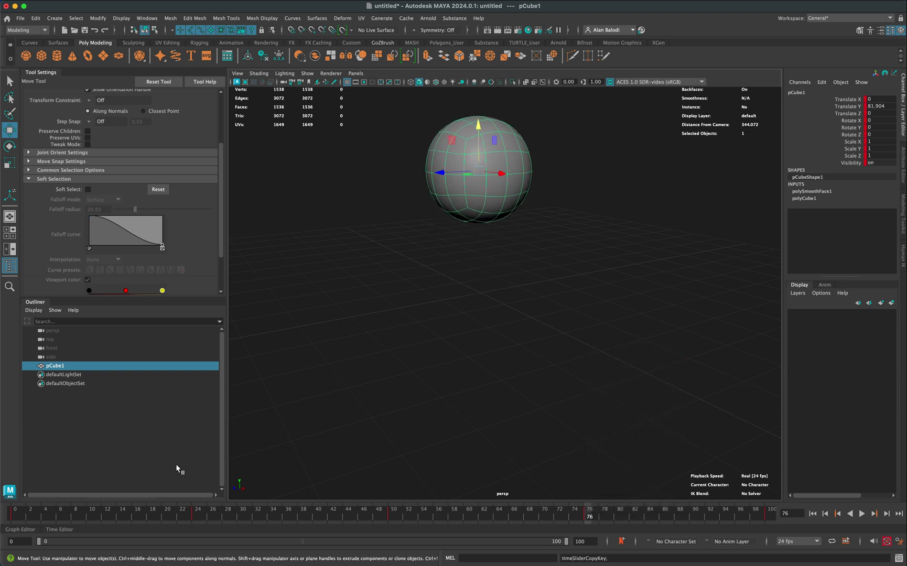
# - Paste the high key at frame 24 and play the animation
pyautogui.click(197, 519)
pyautogui.rightClick(198, 519)
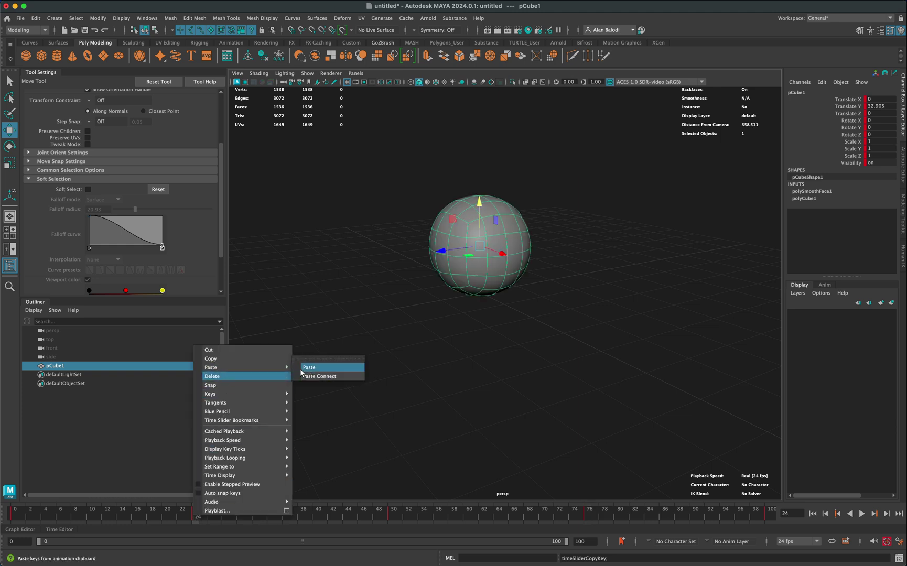
pyautogui.click(308, 367)
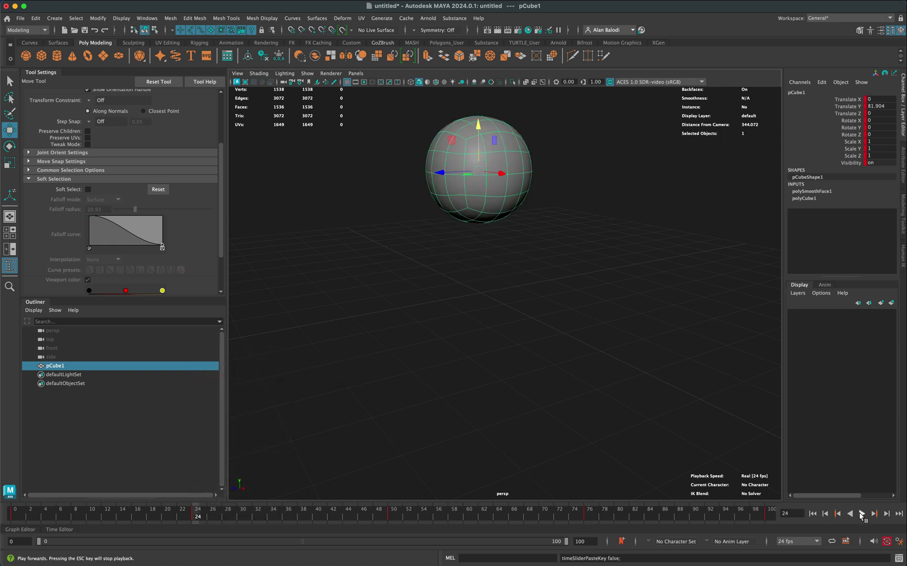
pyautogui.click(863, 514)
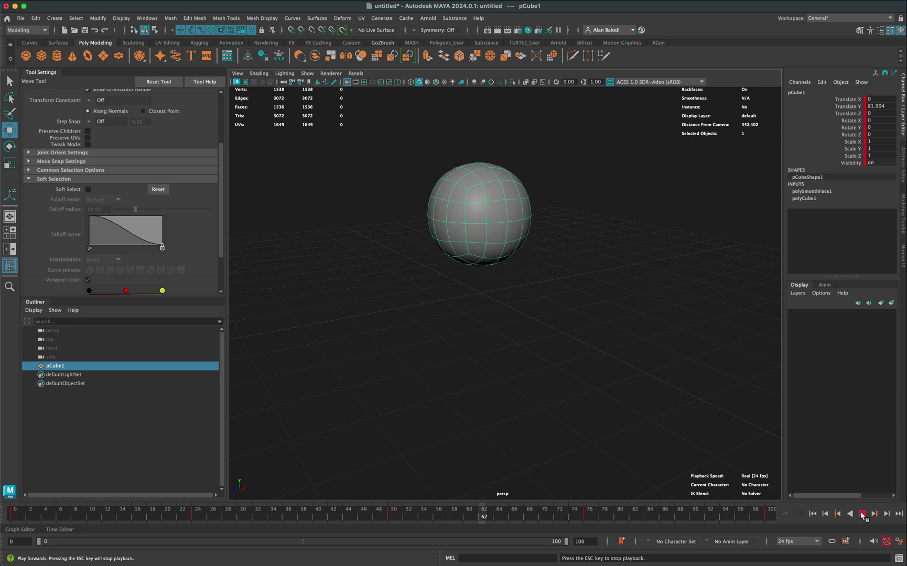
# - Stop playback, return to the start of the range, and open the Graph Editor
pyautogui.click(863, 514)
pyautogui.click(814, 515)
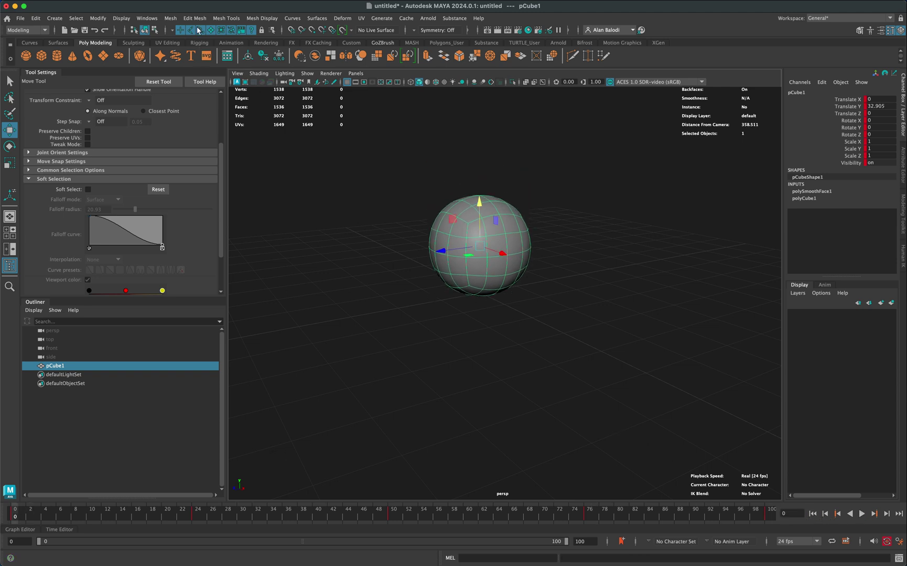
pyautogui.click(147, 19)
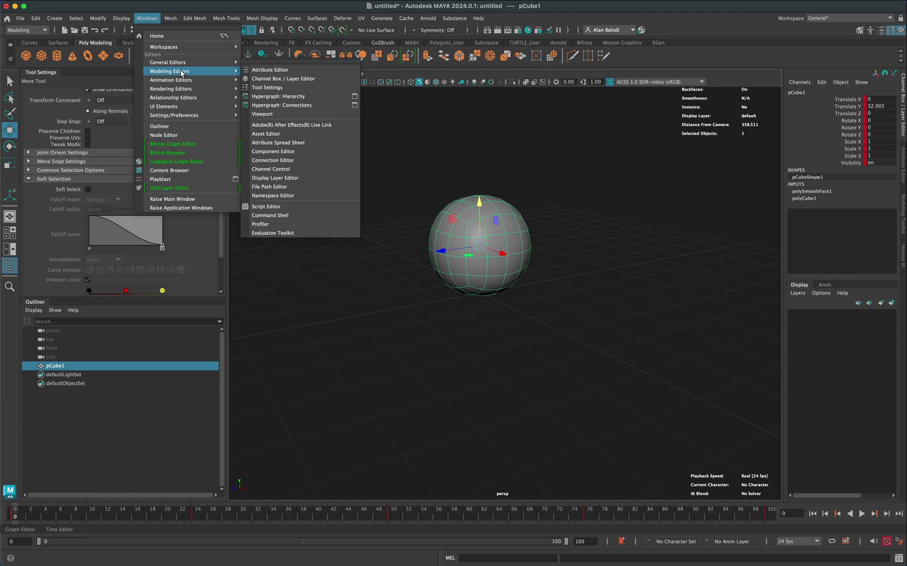
pyautogui.moveTo(171, 79)
pyautogui.click(256, 83)
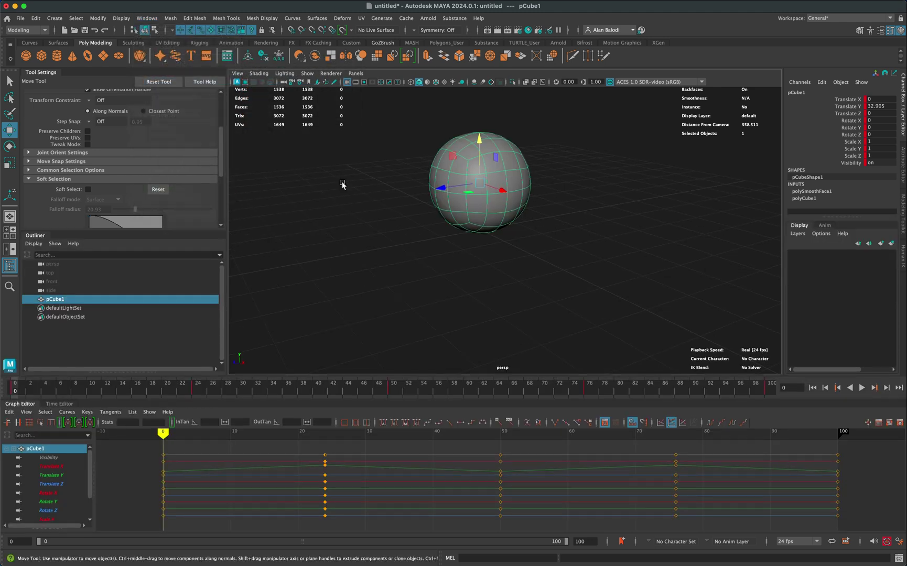
# - Show and frame only the Translate Y curve, then select its two peak keys
pyautogui.click(58, 474)
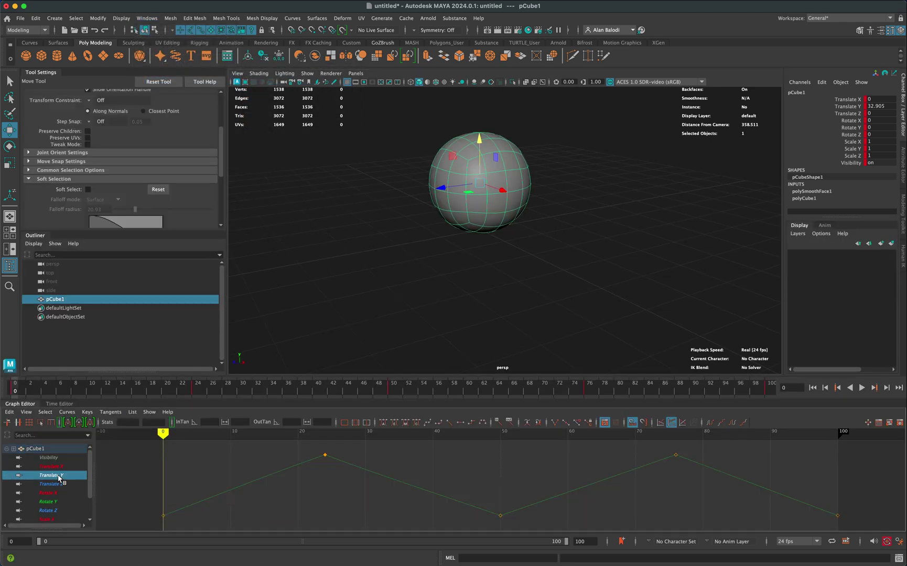
pyautogui.press('f')
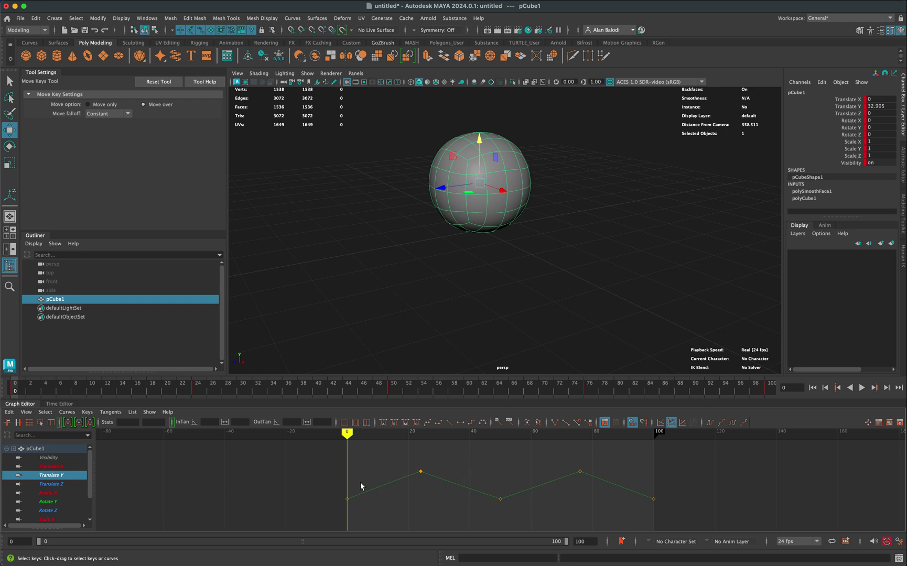
pyautogui.moveTo(382, 445); pyautogui.dragTo(605, 483)
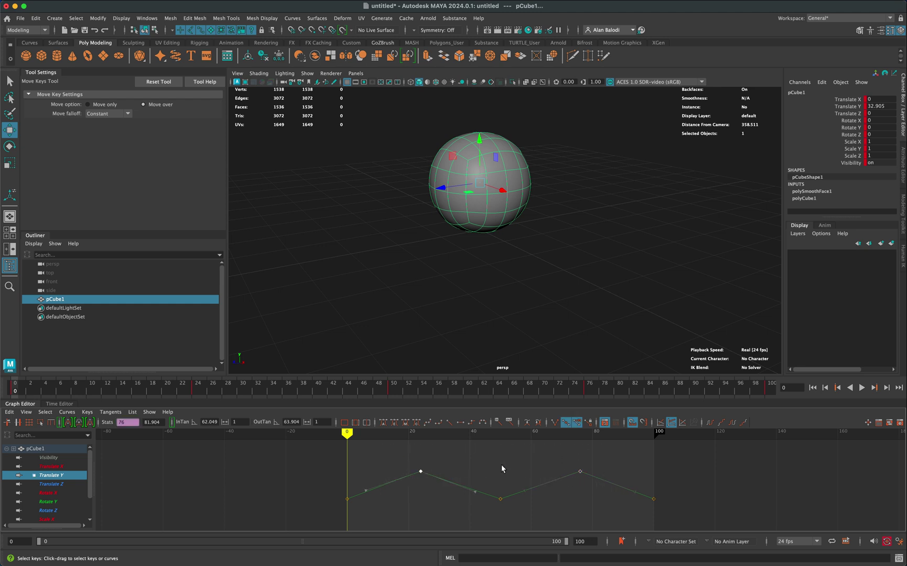
# - Set the peak keys to Auto tangents and select the low key at frame 0
pyautogui.click(385, 423)
pyautogui.moveTo(330, 489)
pyautogui.mouseDown()
pyautogui.moveTo(354, 511)
pyautogui.moveTo(675, 524)
pyautogui.mouseUp()
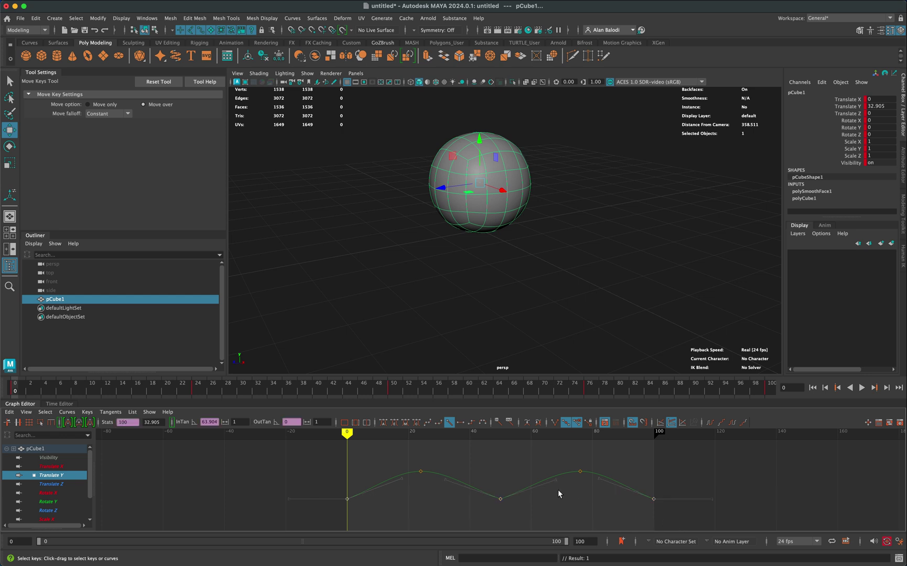
# - Break tangents, steepening frame 0's outgoing tangent and both tangents at frame 50
pyautogui.click(554, 423)
pyautogui.moveTo(406, 489); pyautogui.dragTo(406, 488)
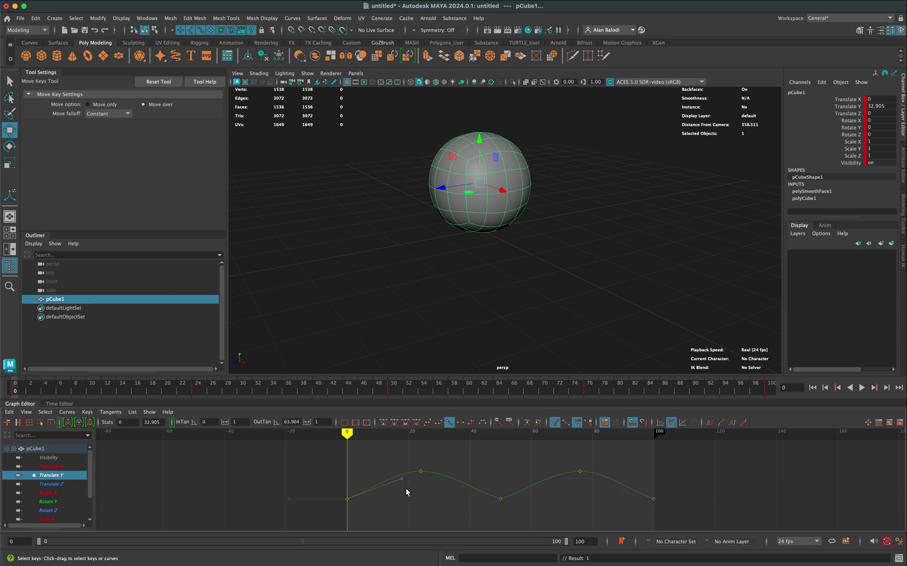
pyautogui.moveTo(401, 484); pyautogui.dragTo(397, 479, button='middle')
pyautogui.click(489, 495)
pyautogui.moveTo(444, 482); pyautogui.dragTo(458, 478, button='middle')
pyautogui.moveTo(554, 479); pyautogui.dragTo(546, 463, button='middle')
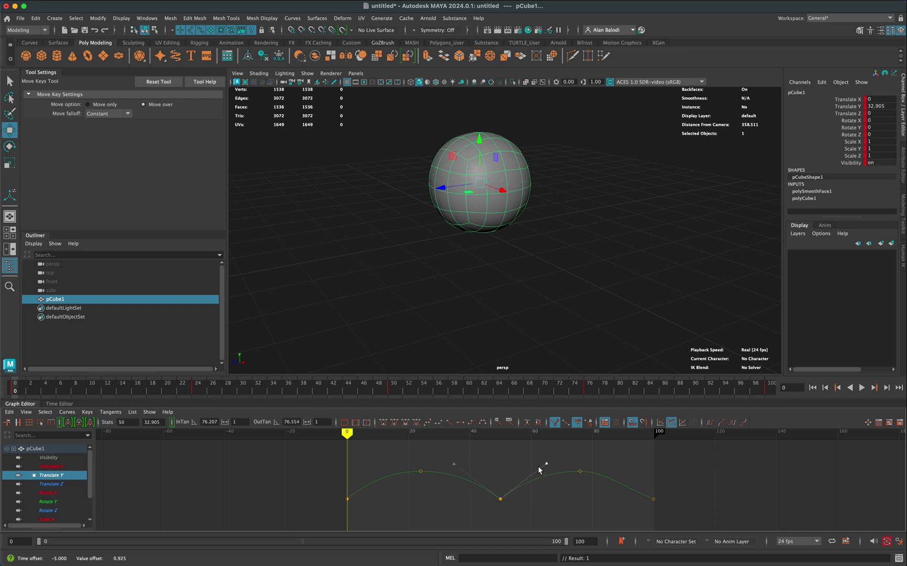
# - Steepen the incoming tangent at frame 100 and play back the bounce
pyautogui.moveTo(677, 499); pyautogui.dragTo(677, 500)
pyautogui.moveTo(599, 481); pyautogui.dragTo(619, 471, button='middle')
pyautogui.click(863, 388)
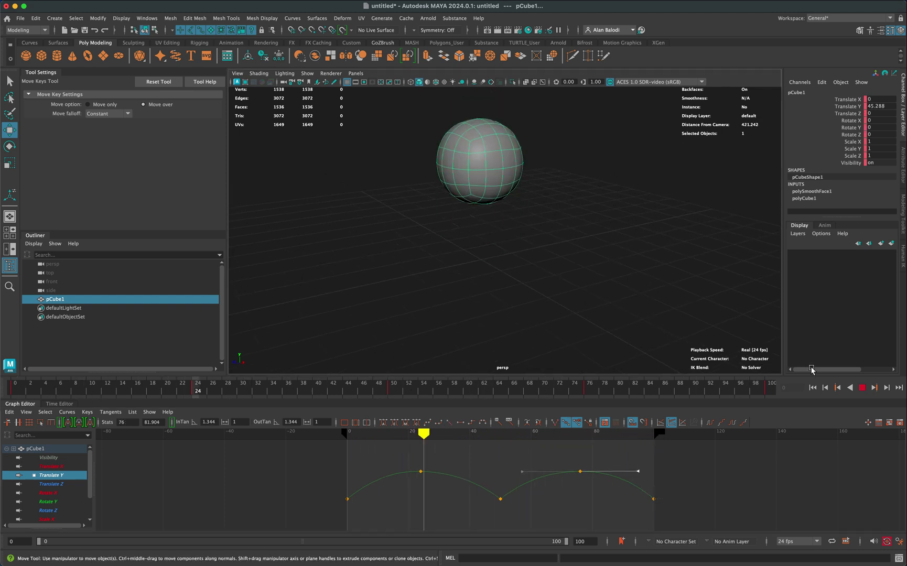
pyautogui.press('Escape')
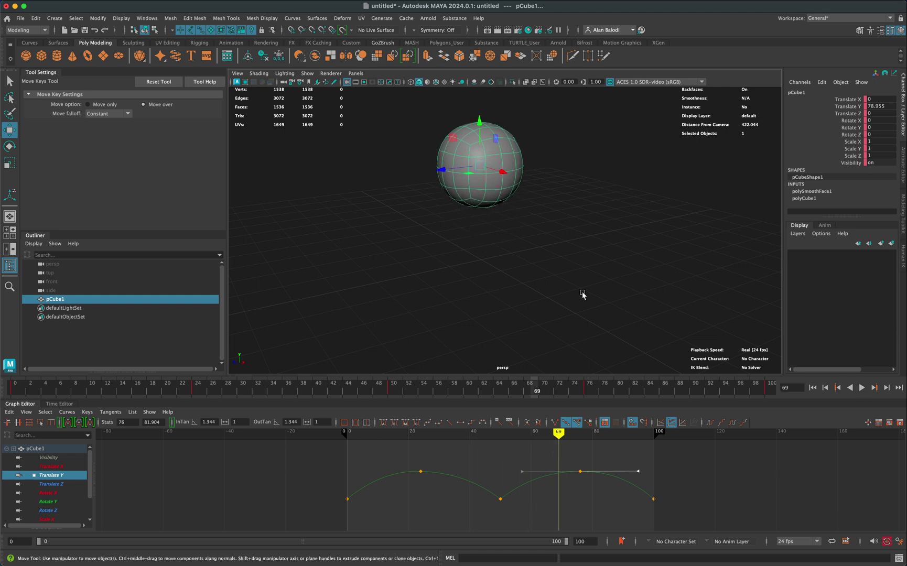
pyautogui.click(523, 293)
pyautogui.scroll(-1, 518, 295)
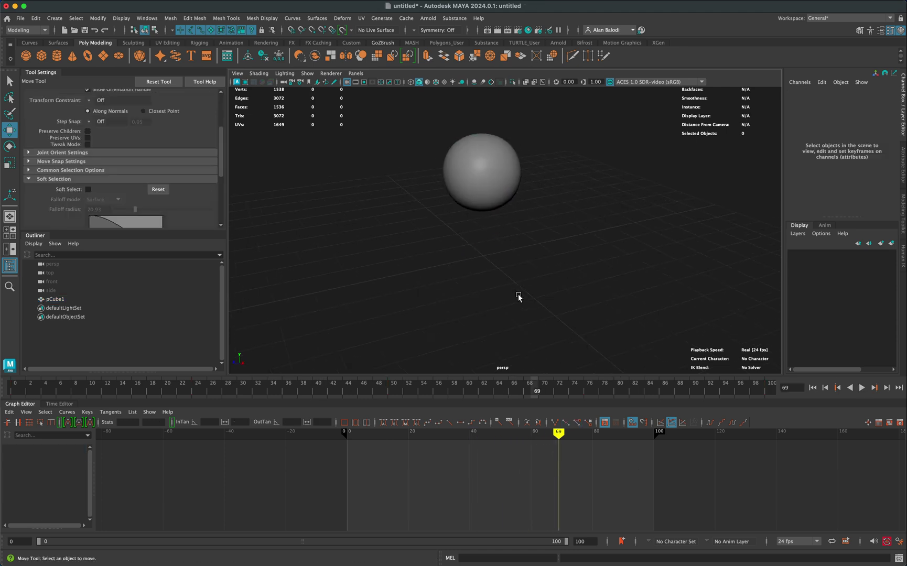
pyautogui.click(55, 299)
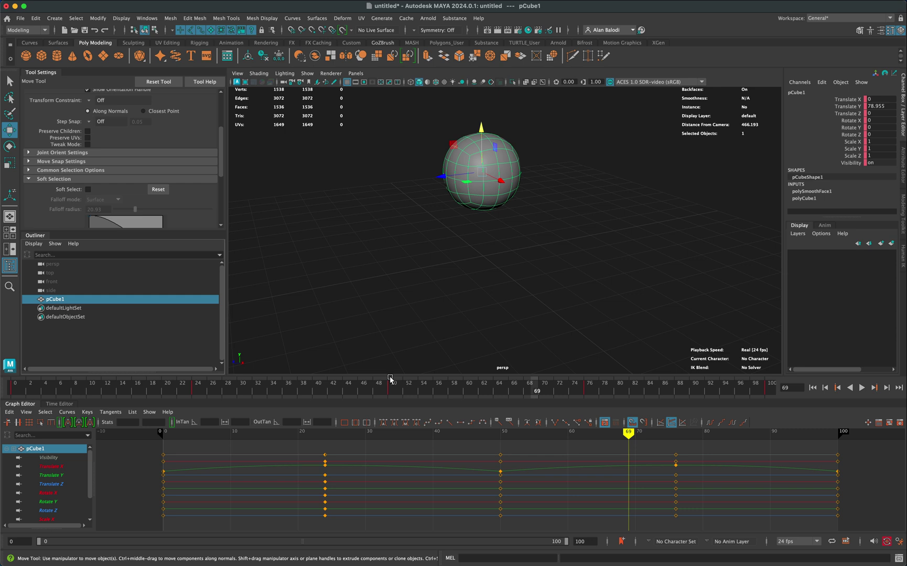
pyautogui.click(358, 429)
pyautogui.press('w')
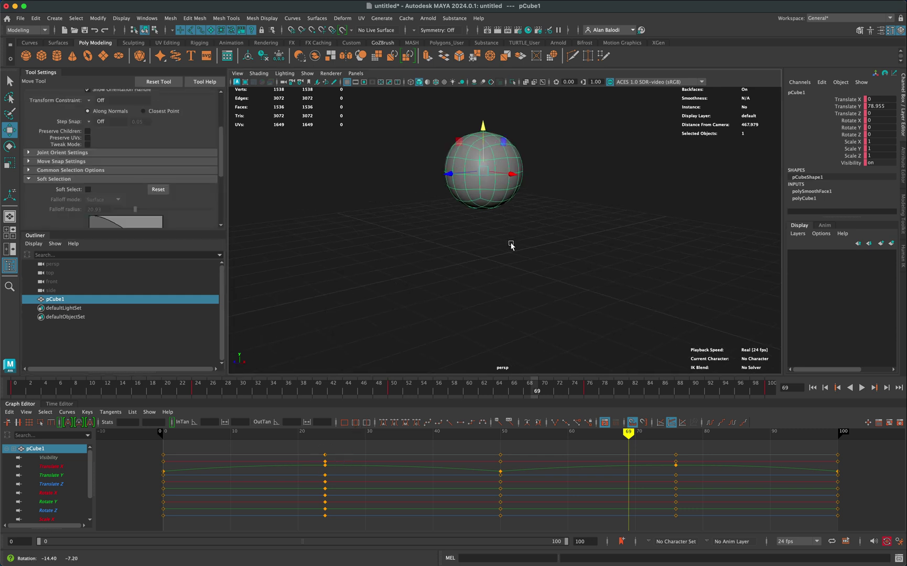
pyautogui.keyDown('alt'); pyautogui.moveTo(504, 248); pyautogui.dragTo(489, 246, button='middle'); pyautogui.keyUp('alt')
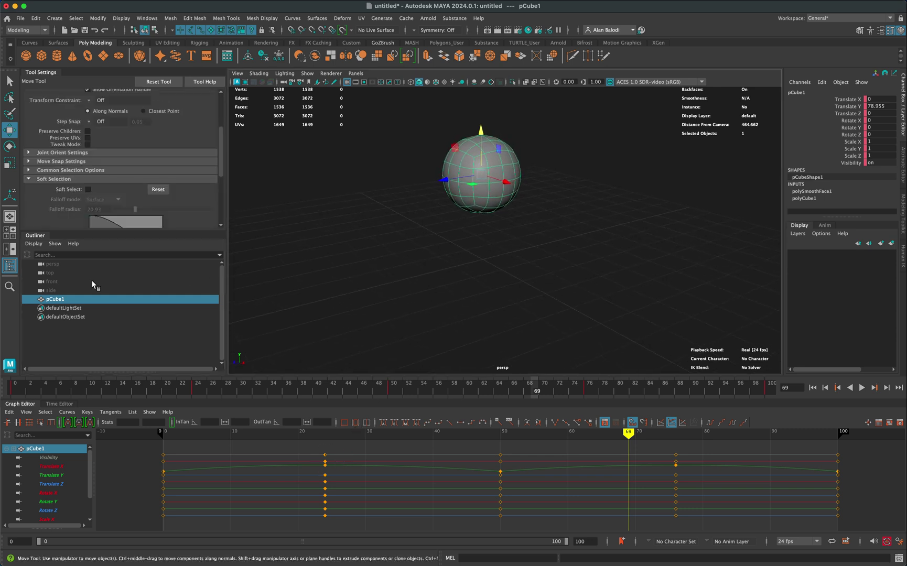
pyautogui.keyDown('alt'); pyautogui.moveTo(366, 271); pyautogui.dragTo(461, 269); pyautogui.keyUp('alt')
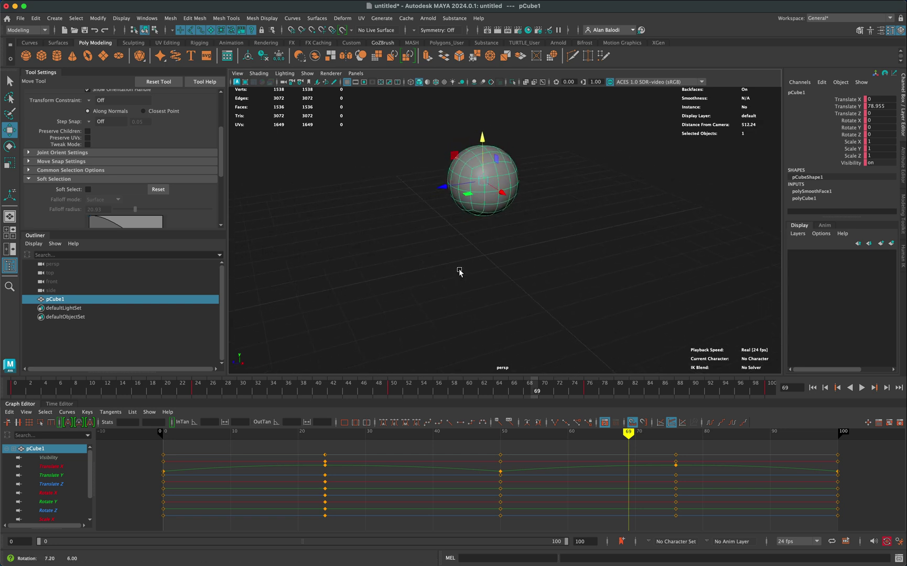
pyautogui.keyDown('alt'); pyautogui.moveTo(432, 322); pyautogui.dragTo(426, 308, button='right'); pyautogui.keyUp('alt')
pyautogui.keyDown('alt'); pyautogui.moveTo(426, 308); pyautogui.dragTo(423, 306); pyautogui.keyUp('alt')
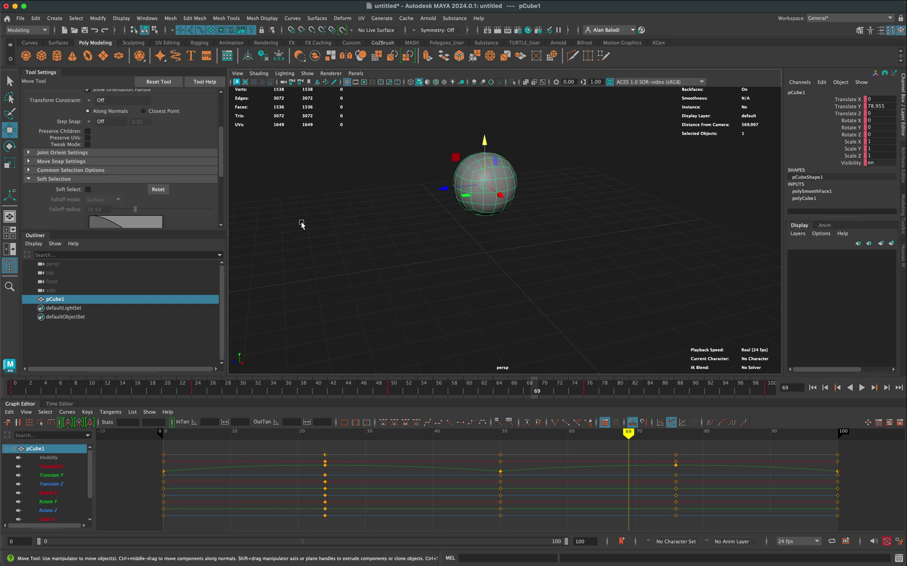
pyautogui.click(9, 81)
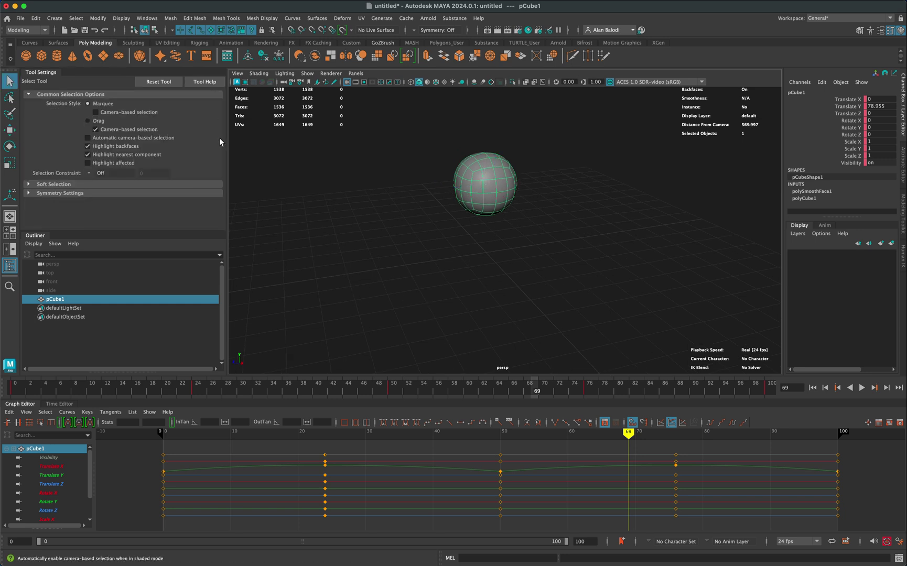
# - Create locator1 at the origin, select it, and tilt the view toward it
pyautogui.click(76, 19)
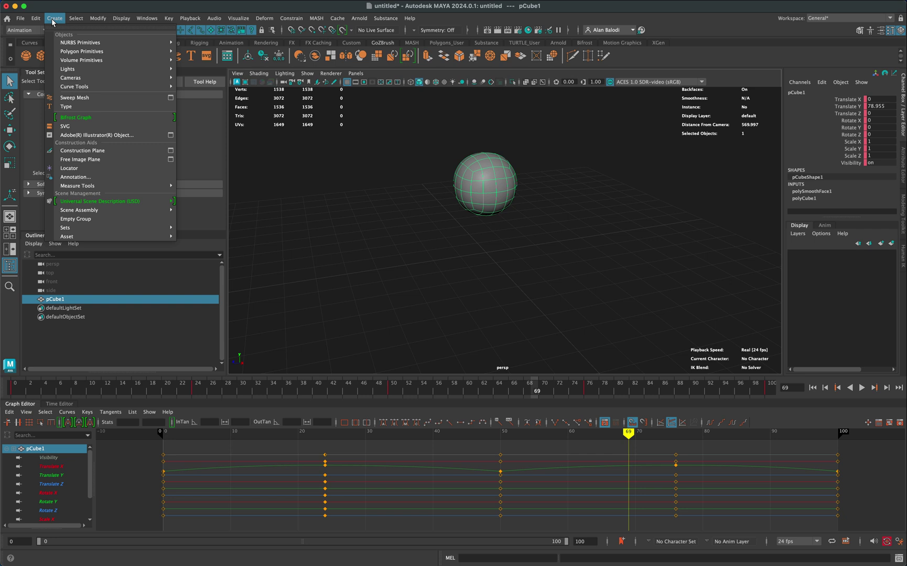
pyautogui.click(105, 168)
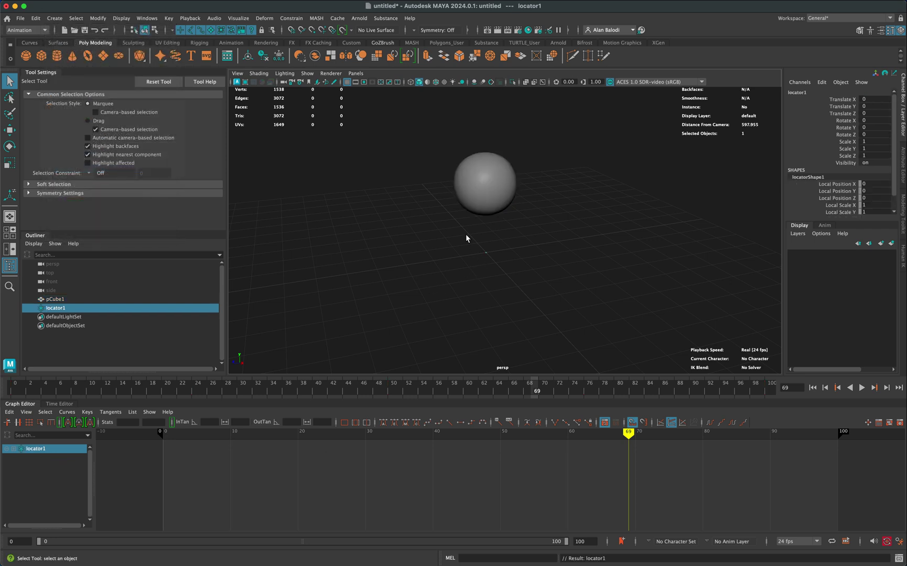
pyautogui.moveTo(466, 238); pyautogui.dragTo(506, 274)
pyautogui.scroll(3, 486, 258)
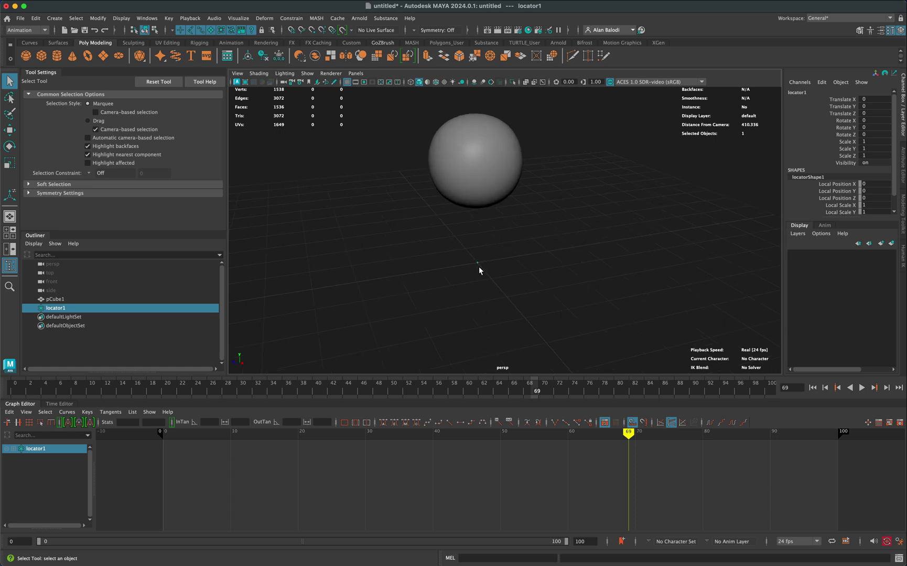
pyautogui.scroll(5, 528, 294)
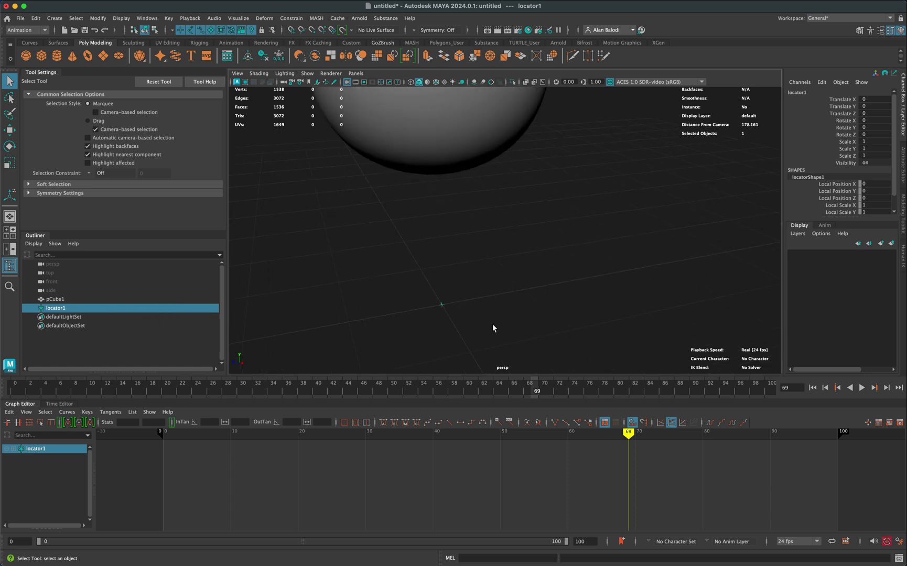
pyautogui.moveTo(488, 311)
pyautogui.keyDown('alt'); pyautogui.mouseDown()
pyautogui.moveTo(554, 249)
pyautogui.moveTo(552, 294)
pyautogui.moveTo(556, 275)
pyautogui.mouseUp(); pyautogui.keyUp('alt')
pyautogui.scroll(-4, 562, 281)
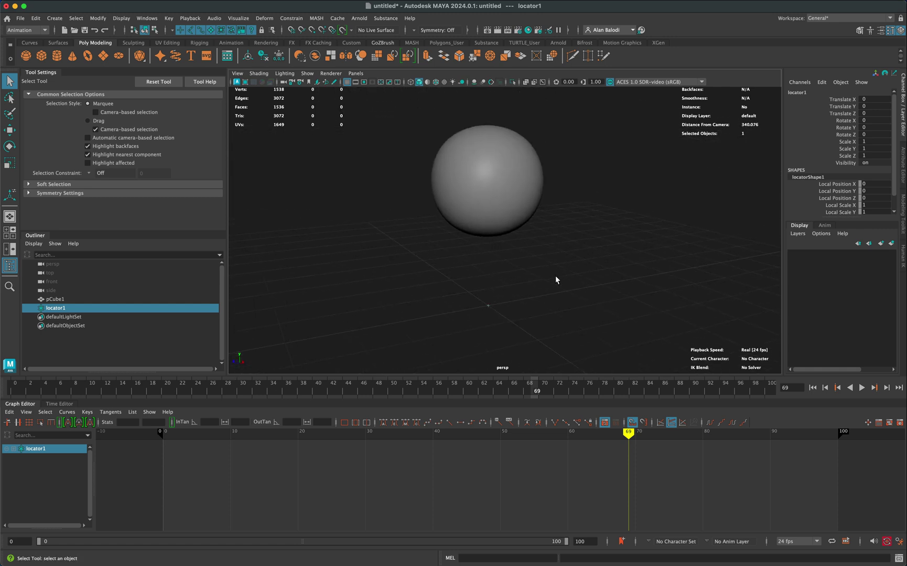
# - In the Outliner, drag pCube1 under locator1, expand locator1 and select it
pyautogui.click(62, 300)
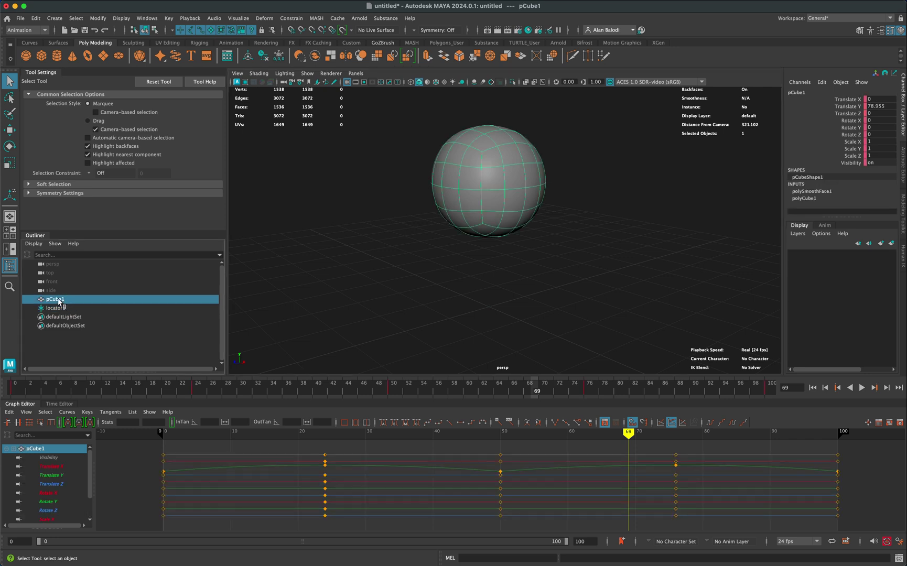
pyautogui.moveTo(61, 309); pyautogui.dragTo(63, 317, button='middle')
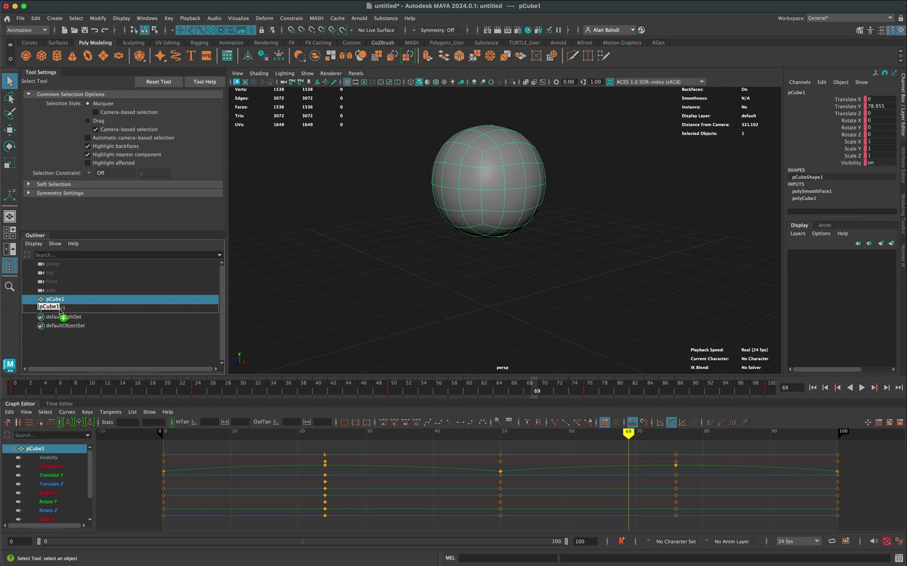
pyautogui.moveTo(63, 317); pyautogui.dragTo(63, 309, button='middle')
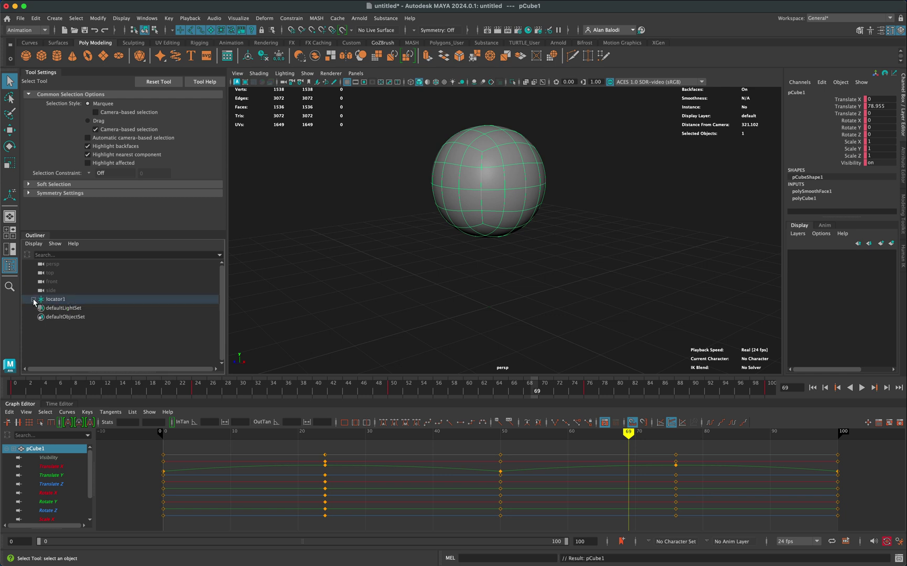
pyautogui.click(34, 299)
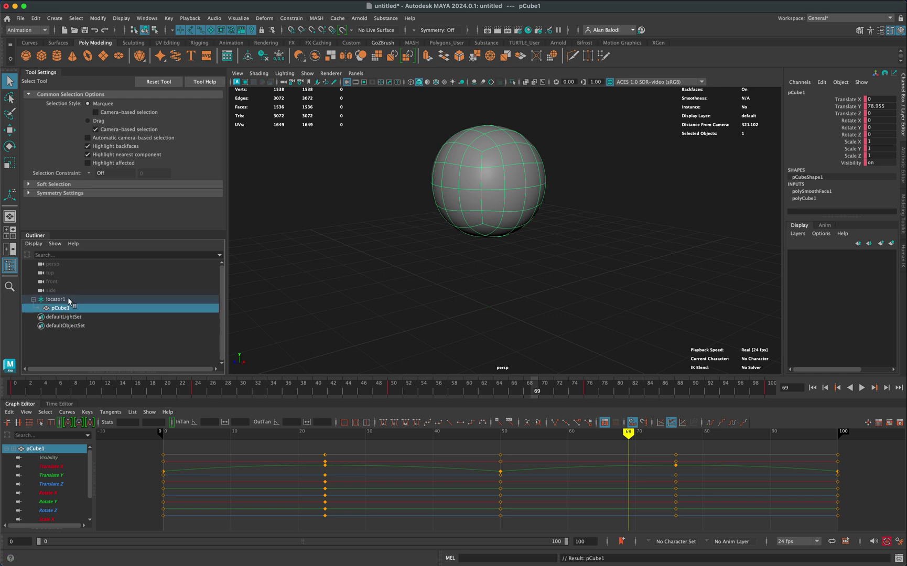
pyautogui.click(55, 299)
pyautogui.scroll(-2, 336, 297)
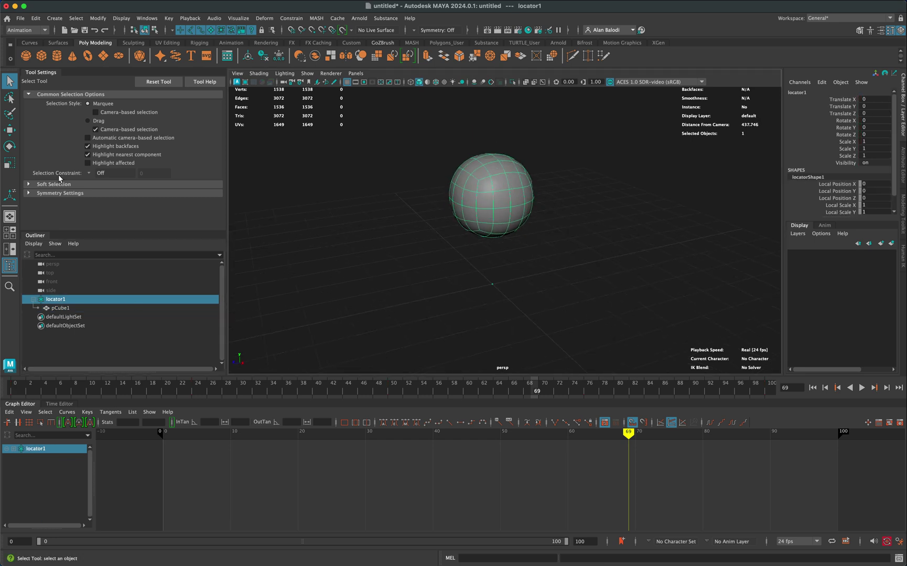
# - Drag locator1 along Z and play the animation to confirm the sphere follows it
pyautogui.click(10, 130)
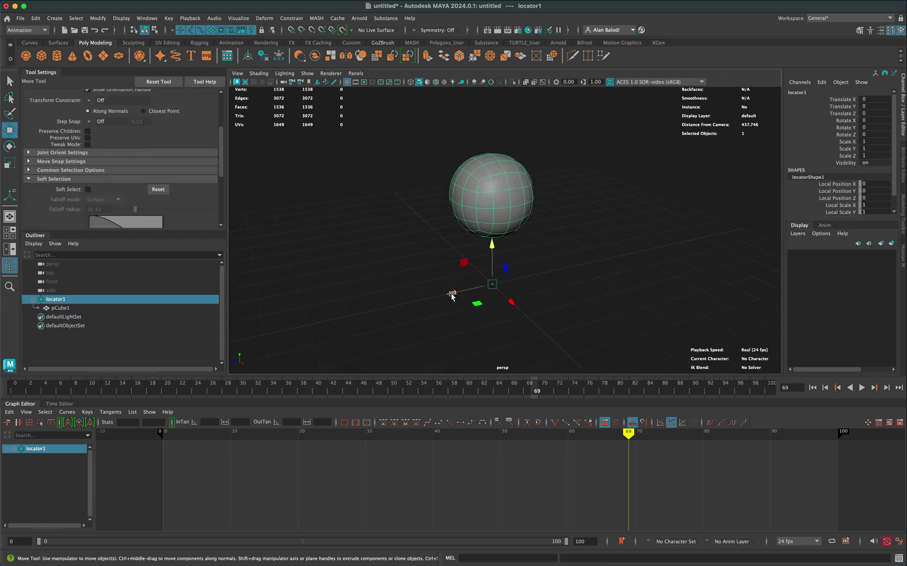
pyautogui.moveTo(452, 295); pyautogui.dragTo(591, 277)
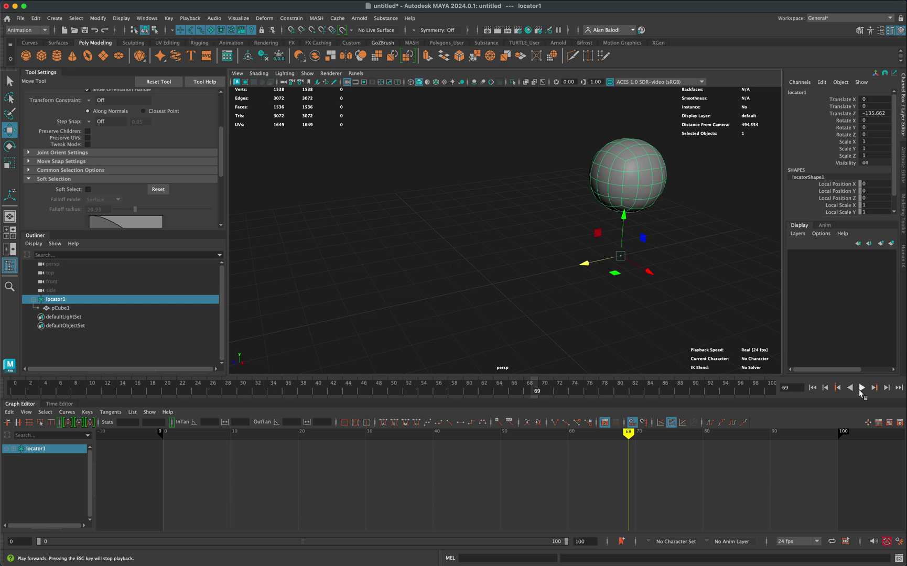
pyautogui.click(860, 388)
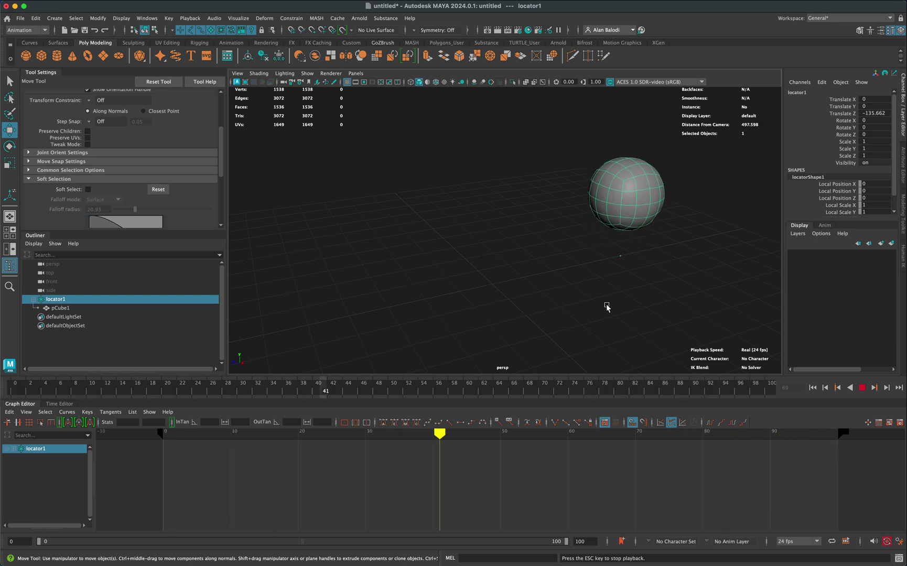
pyautogui.keyDown('alt'); pyautogui.moveTo(605, 307); pyautogui.dragTo(597, 305); pyautogui.keyUp('alt')
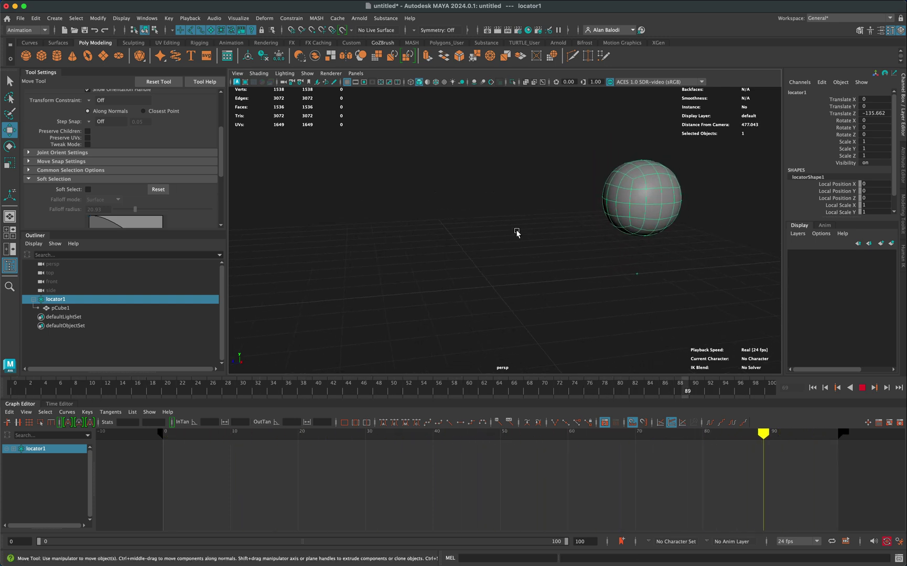
pyautogui.press('Escape')
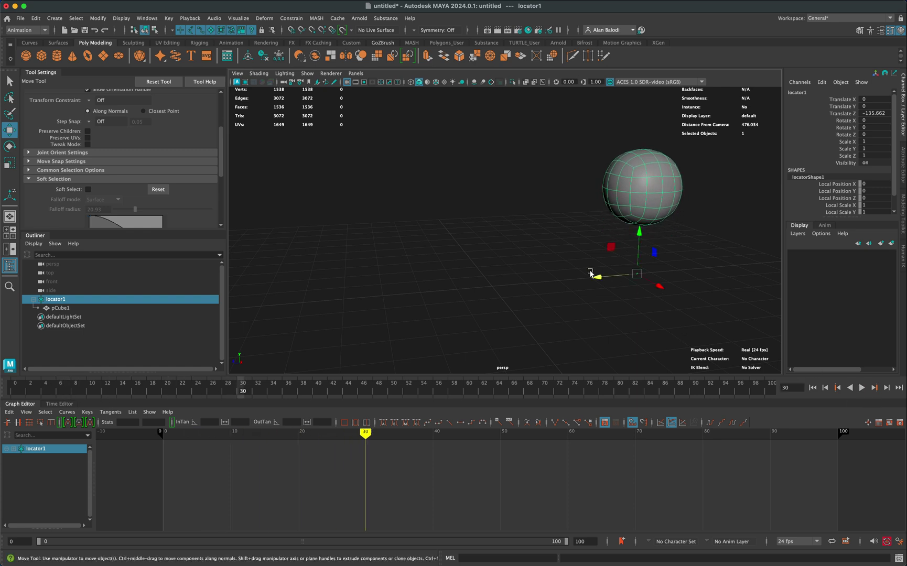
pyautogui.moveTo(597, 278)
pyautogui.mouseDown()
pyautogui.moveTo(370, 363)
pyautogui.moveTo(339, 280)
pyautogui.mouseUp()
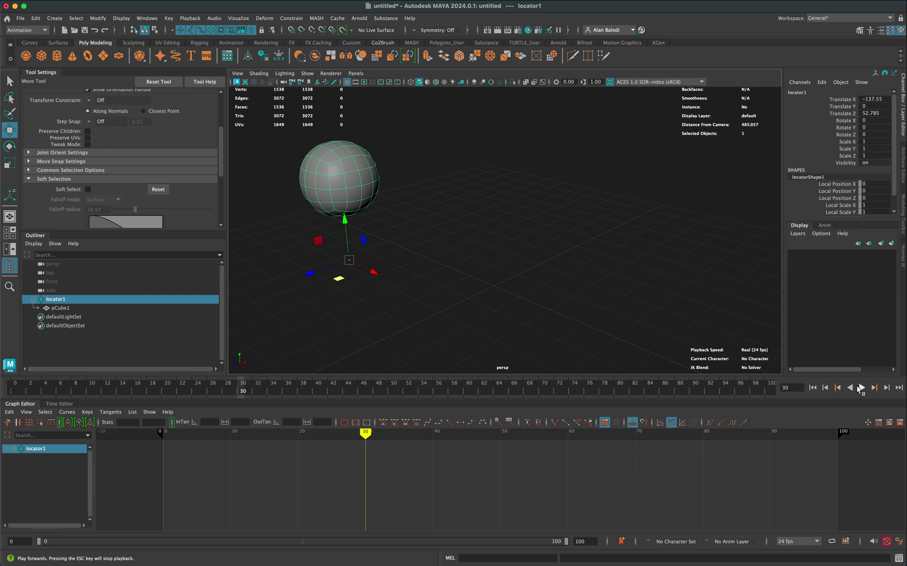
pyautogui.click(862, 388)
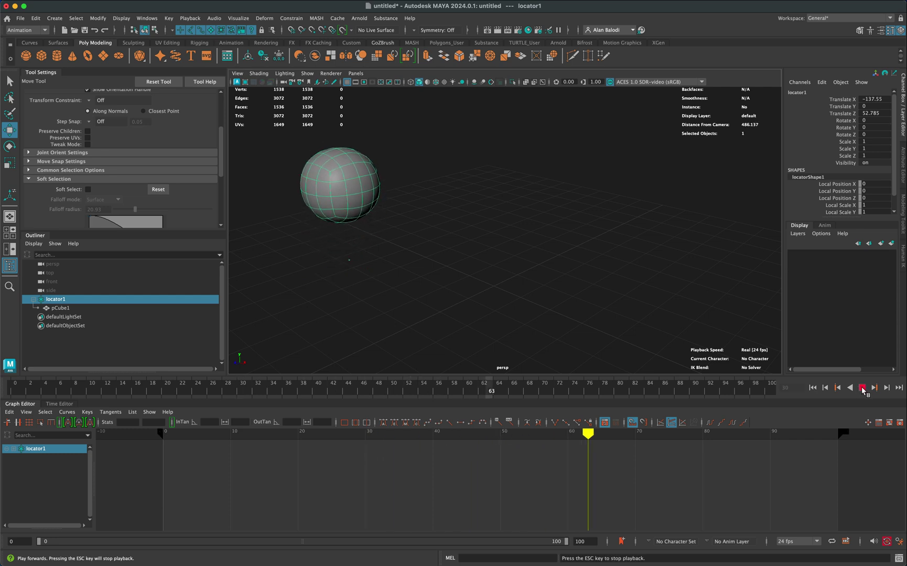
# - Undo both locator moves, rewind to frame 0, and deselect everything
pyautogui.press('z')
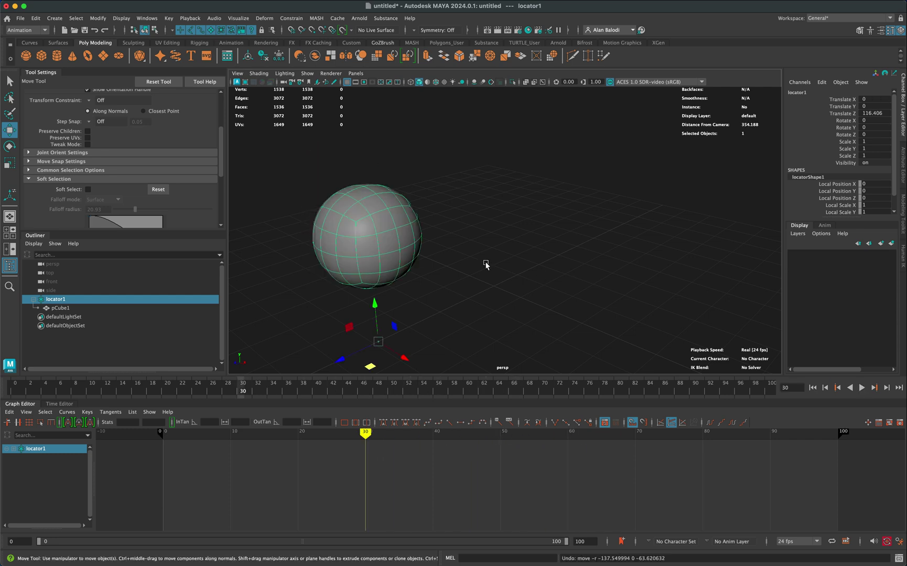
pyautogui.press('z')
pyautogui.press('z')
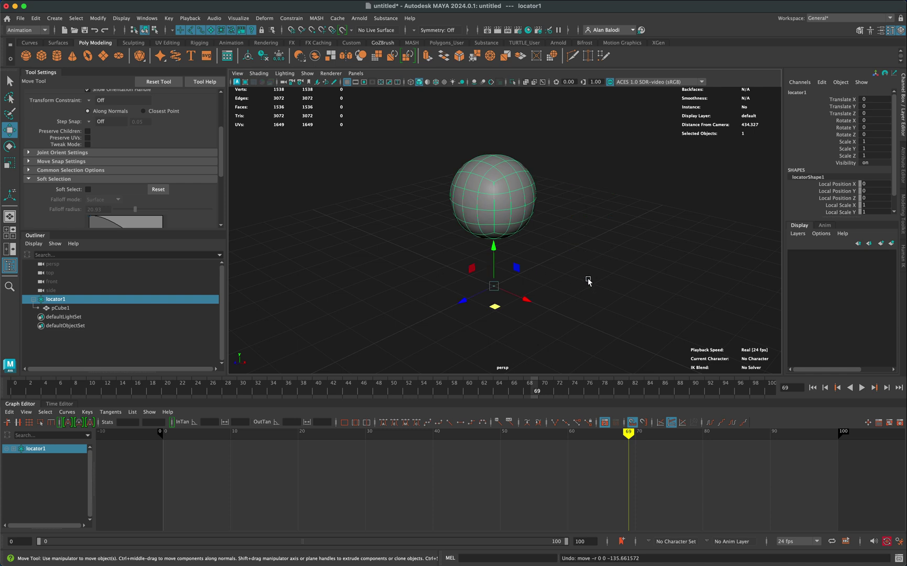
pyautogui.click(814, 388)
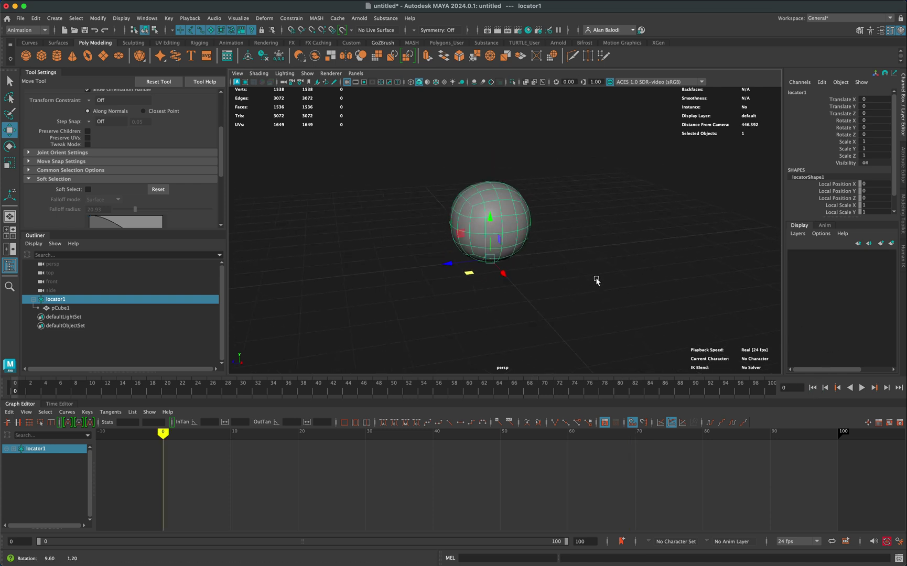
pyautogui.click(599, 283)
# - Create a polygon cube and scale it flat into a thin platform
pyautogui.keyDown('alt'); pyautogui.moveTo(583, 289); pyautogui.dragTo(559, 284, button='middle'); pyautogui.keyUp('alt')
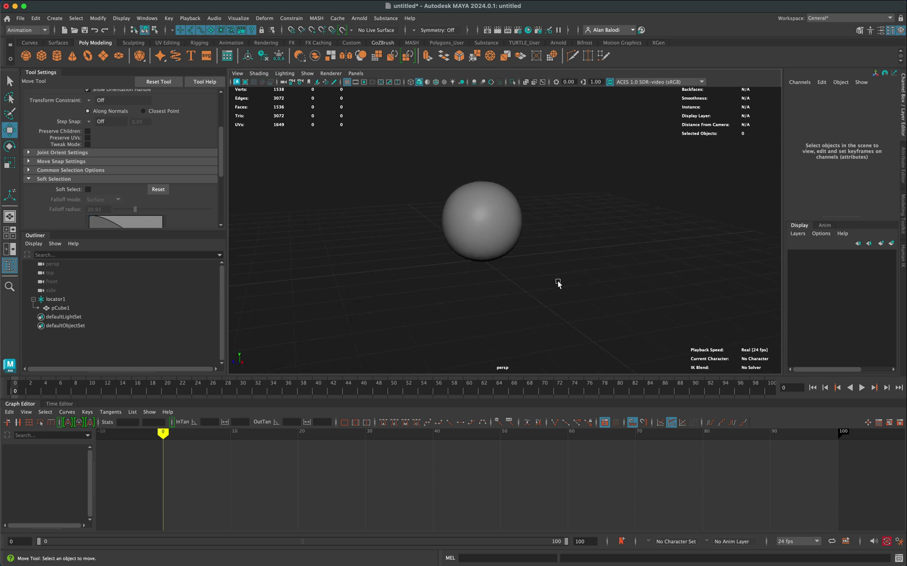
pyautogui.click(42, 57)
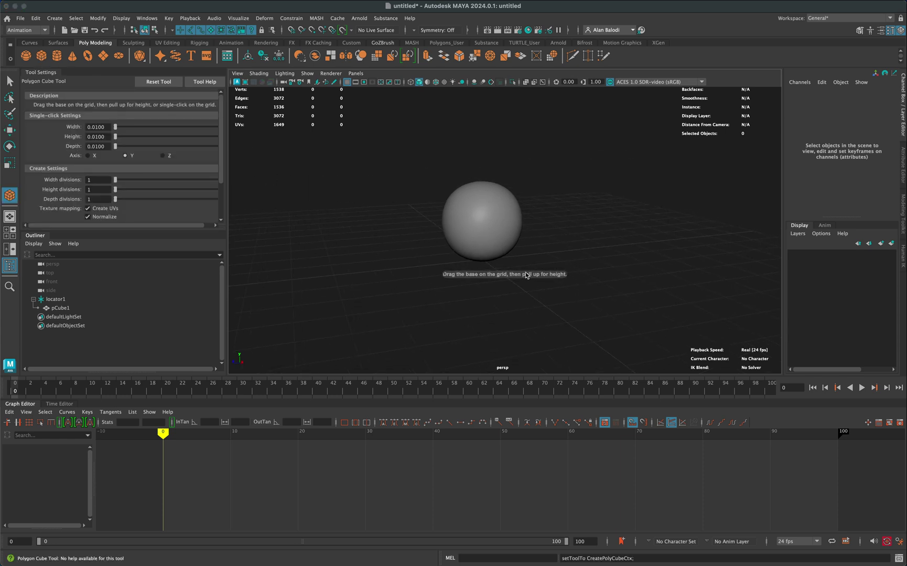
pyautogui.click(495, 273)
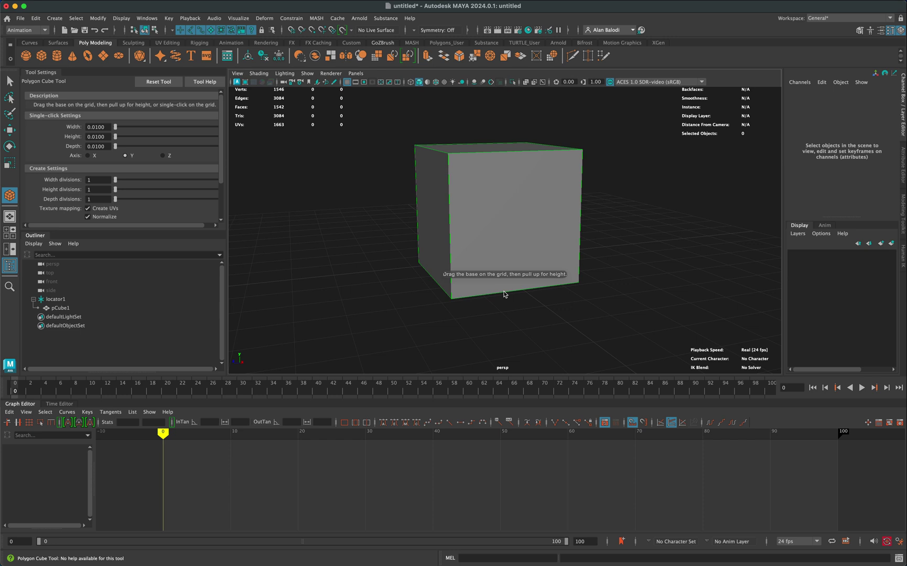
pyautogui.press('r')
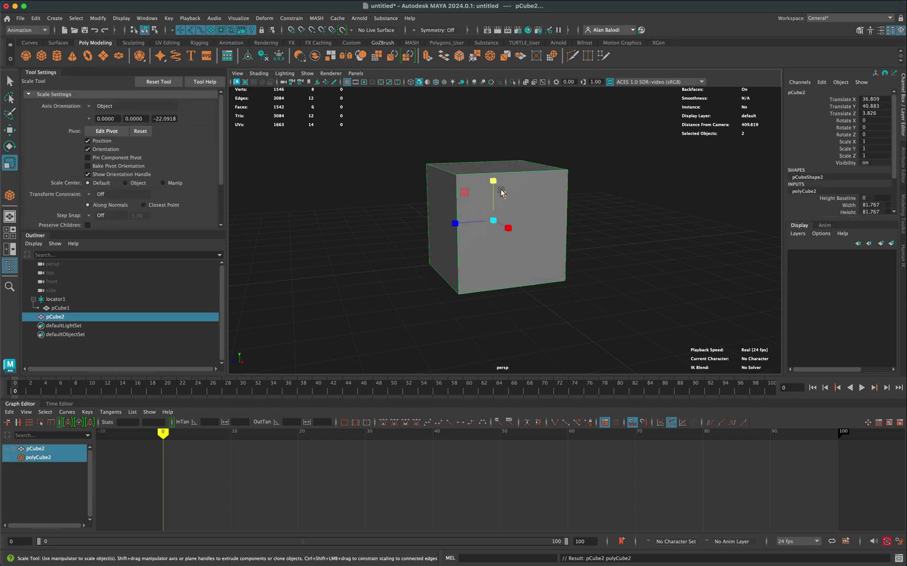
pyautogui.moveTo(493, 180); pyautogui.dragTo(495, 222)
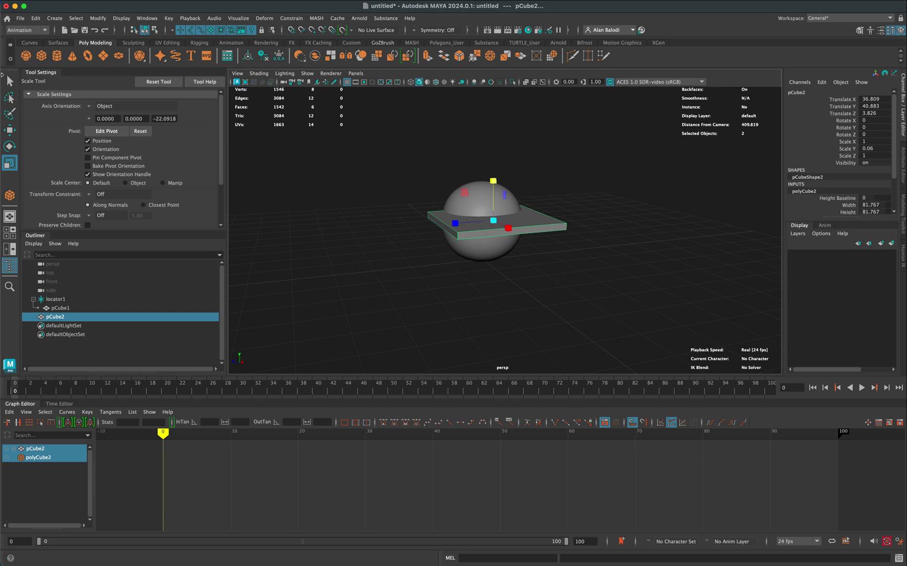
# - Reset the platform to the origin, lower it just beneath the ball, and play the bounce
pyautogui.click(11, 82)
pyautogui.write('0')
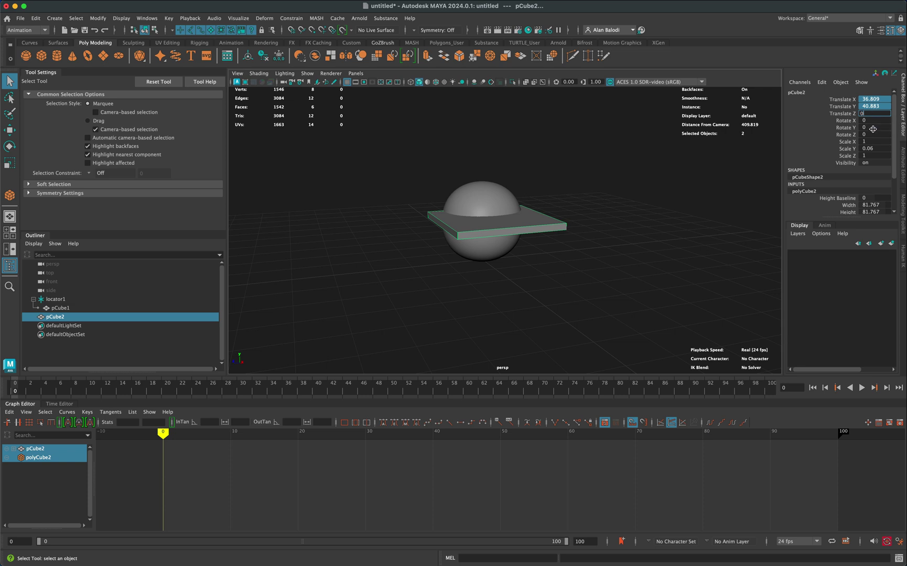
pyautogui.press('Return')
pyautogui.keyDown('alt'); pyautogui.moveTo(559, 182); pyautogui.dragTo(623, 209); pyautogui.keyUp('alt')
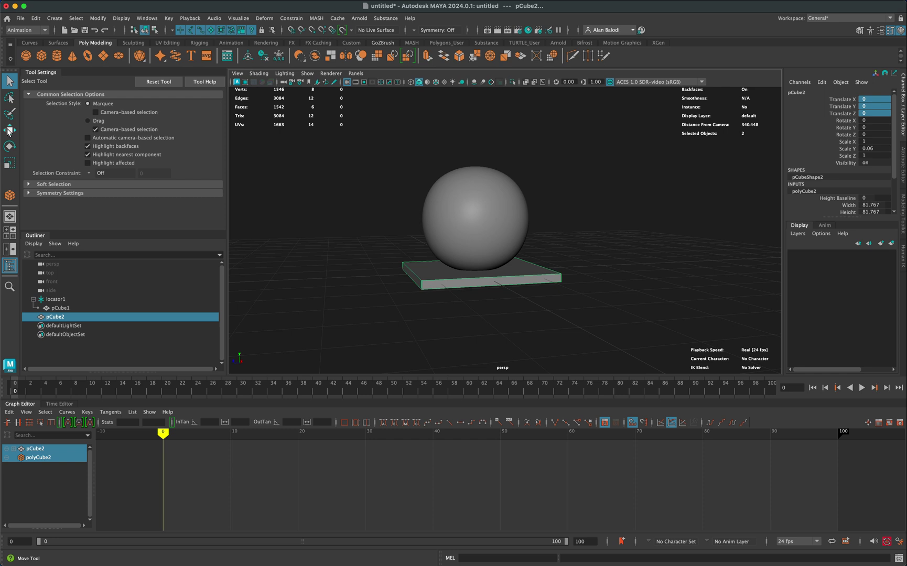
pyautogui.click(10, 130)
pyautogui.moveTo(477, 228); pyautogui.dragTo(476, 230)
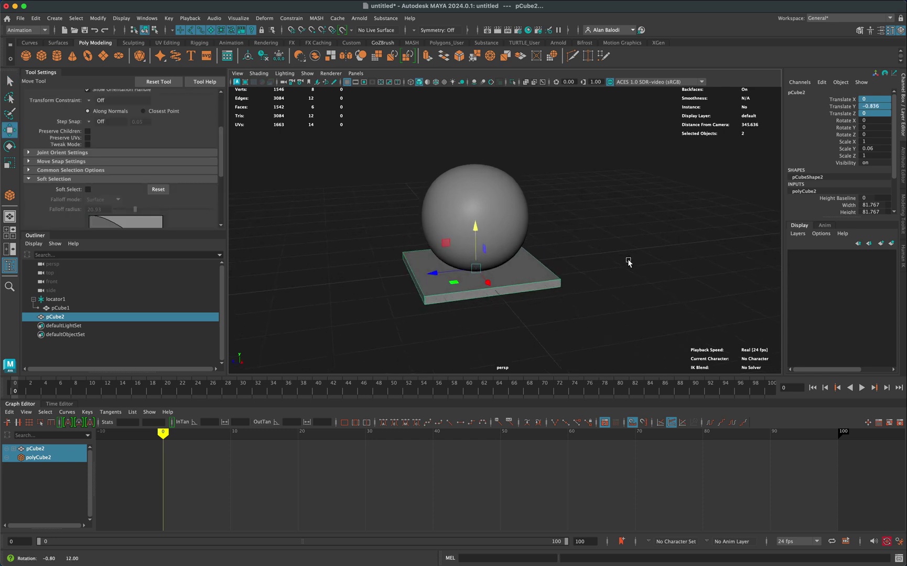
pyautogui.keyDown('alt'); pyautogui.moveTo(610, 234); pyautogui.dragTo(619, 240); pyautogui.keyUp('alt')
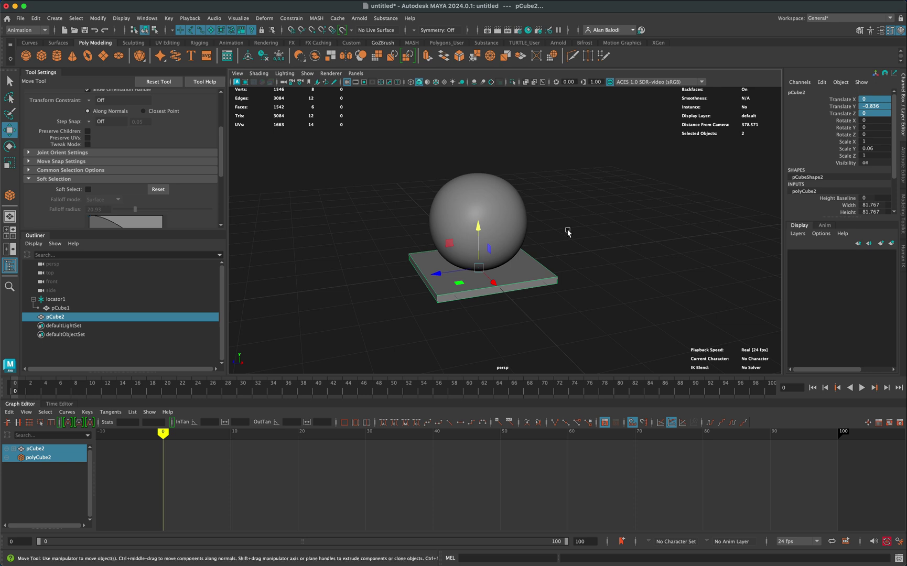
pyautogui.click(862, 387)
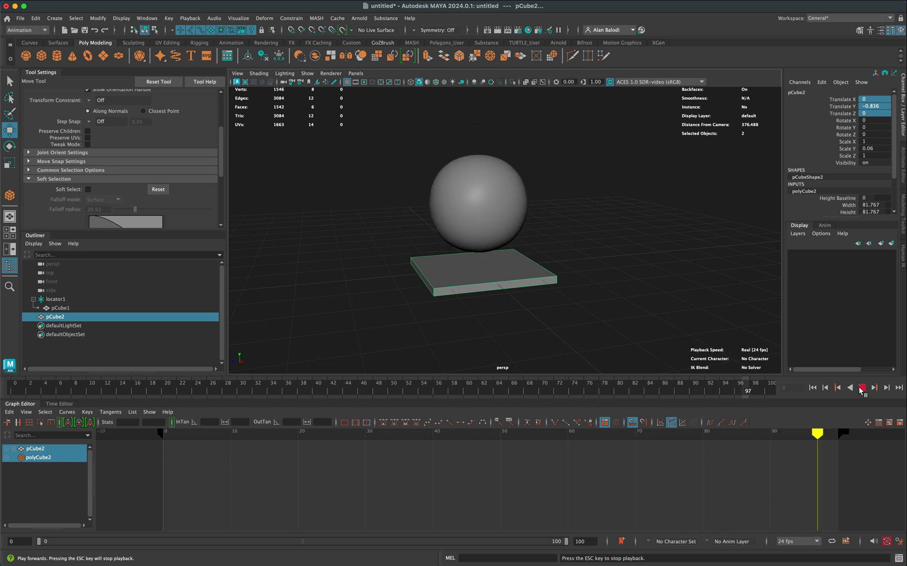
# - Stop playback, select the platform alone, and key its position at frame 100
pyautogui.click(862, 388)
pyautogui.moveTo(581, 269)
pyautogui.keyDown('alt'); pyautogui.mouseDown()
pyautogui.moveTo(628, 288)
pyautogui.moveTo(602, 307)
pyautogui.mouseUp(); pyautogui.keyUp('alt')
pyautogui.click(601, 308)
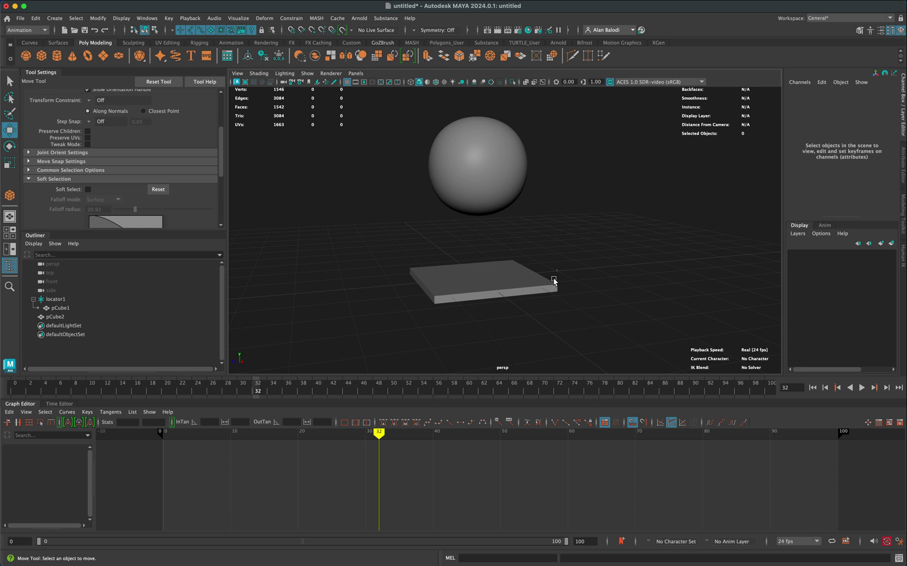
pyautogui.click(551, 283)
pyautogui.press('q')
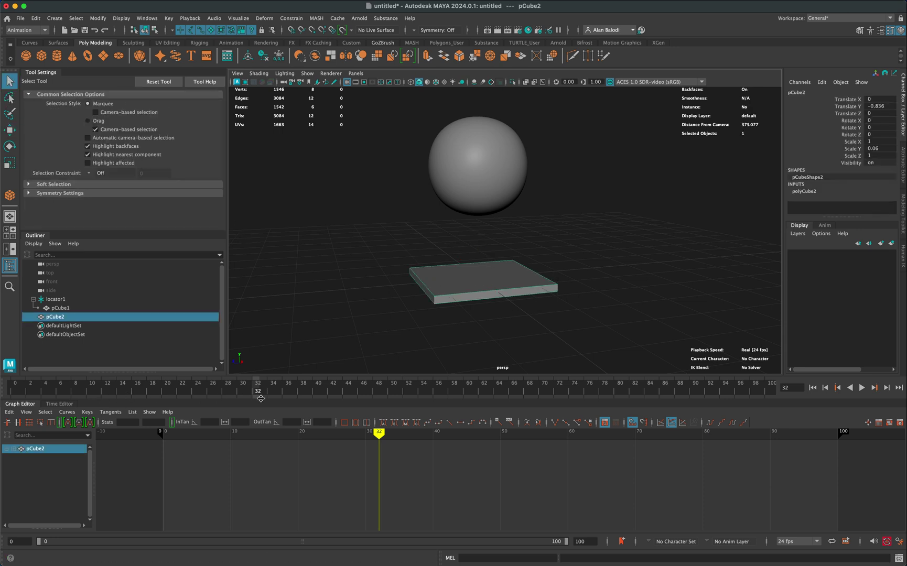
pyautogui.moveTo(258, 392); pyautogui.dragTo(14, 391)
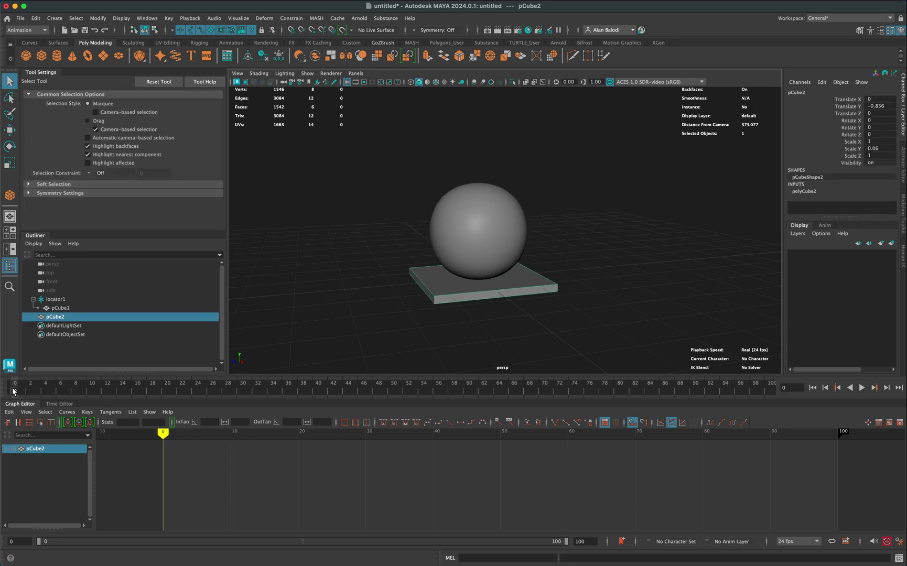
pyautogui.moveTo(16, 391); pyautogui.dragTo(774, 390)
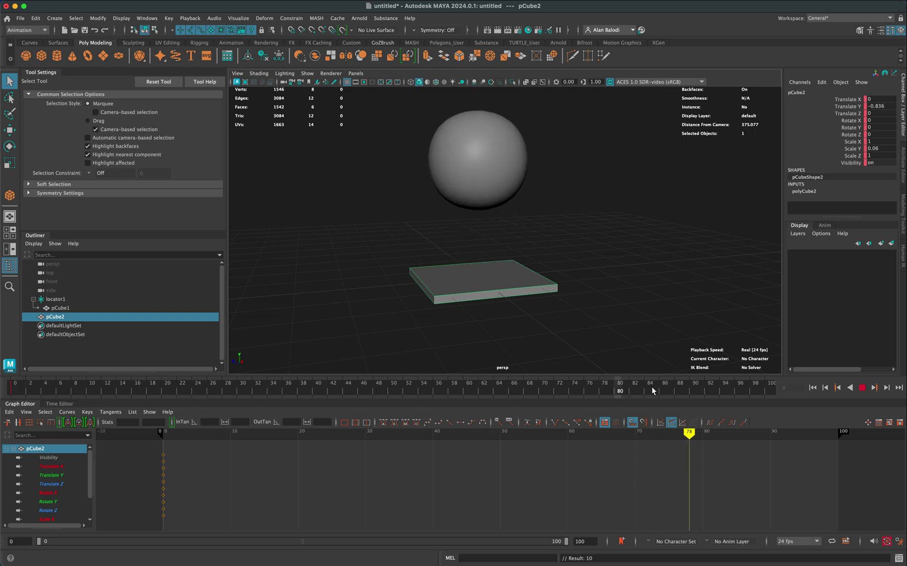
pyautogui.press('s')
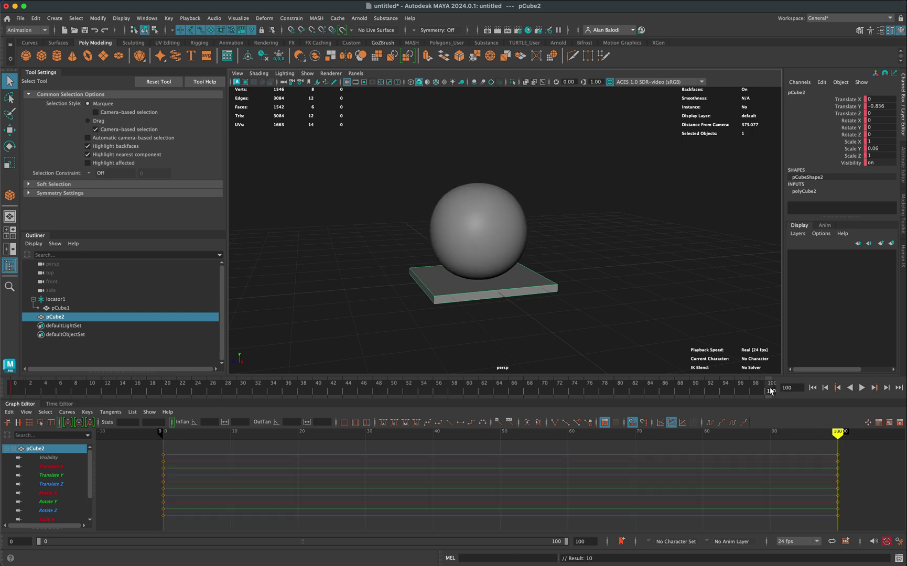
# - At frame 50, raise the platform about 80 units and play the animation
pyautogui.moveTo(770, 390); pyautogui.dragTo(394, 388)
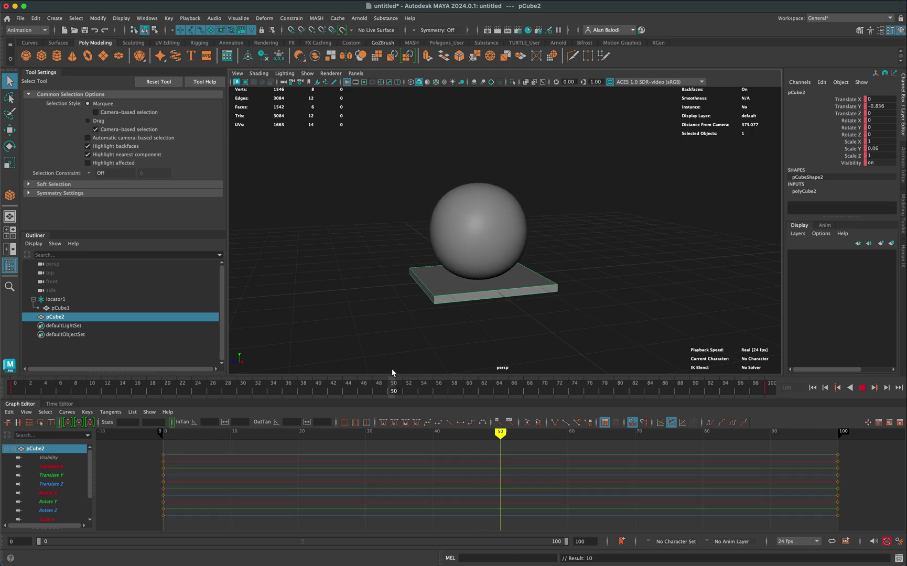
pyautogui.keyDown('alt'); pyautogui.moveTo(596, 290); pyautogui.dragTo(584, 278); pyautogui.keyUp('alt')
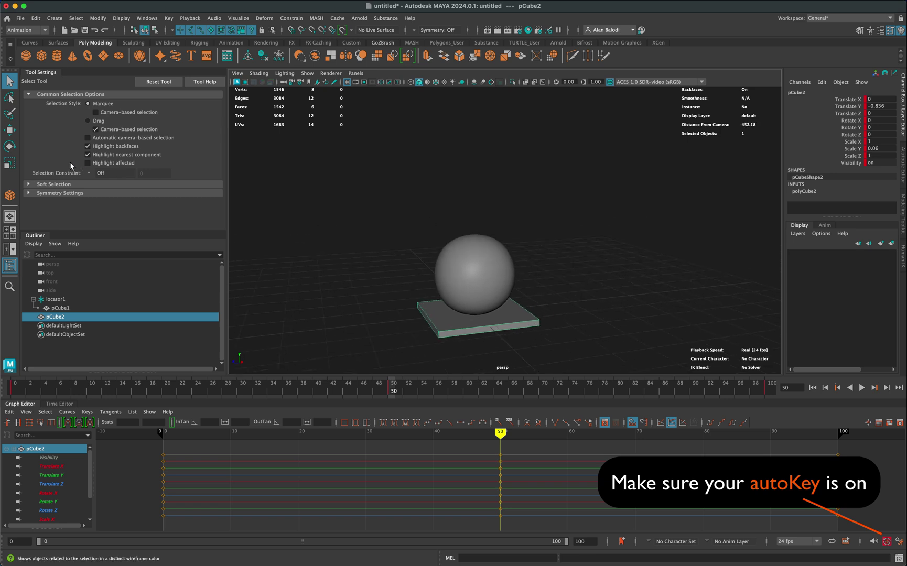
pyautogui.click(10, 129)
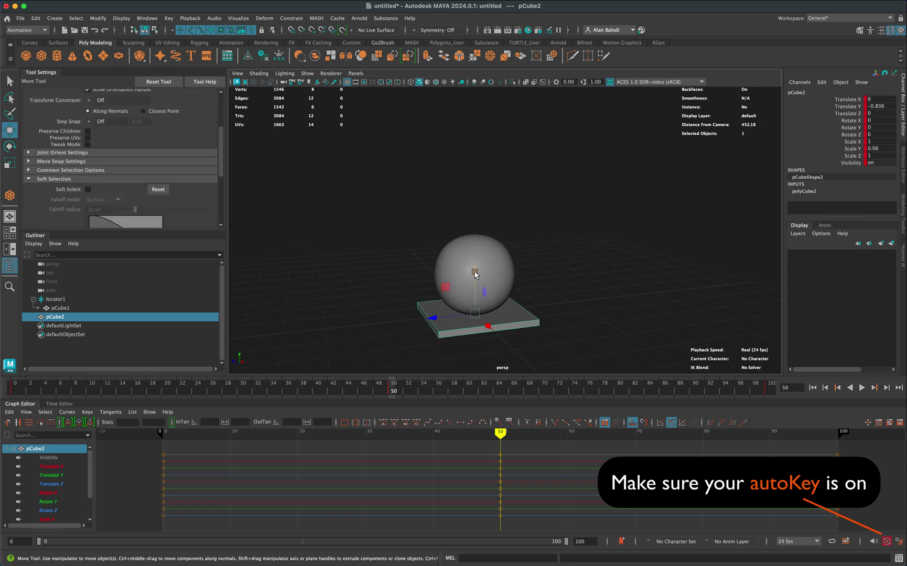
pyautogui.moveTo(475, 272); pyautogui.dragTo(480, 176)
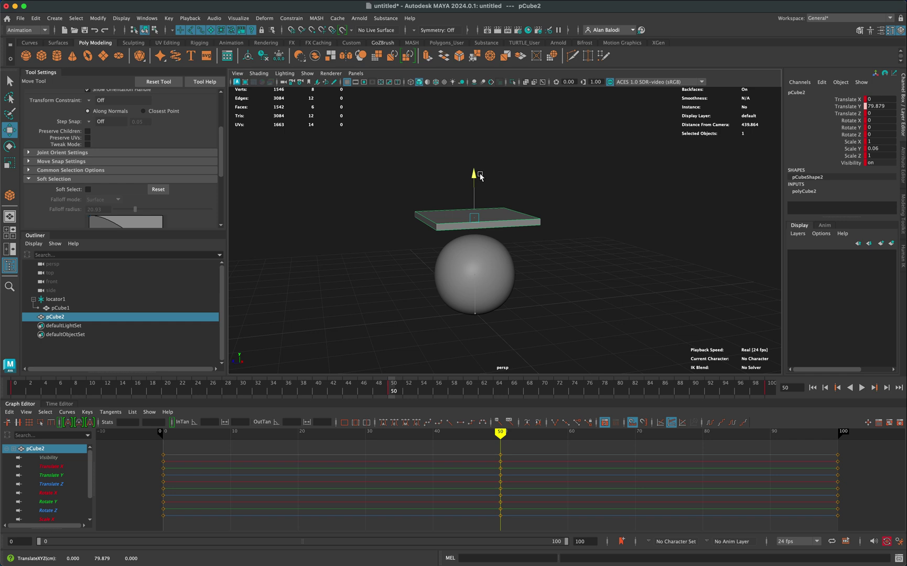
pyautogui.click(525, 210)
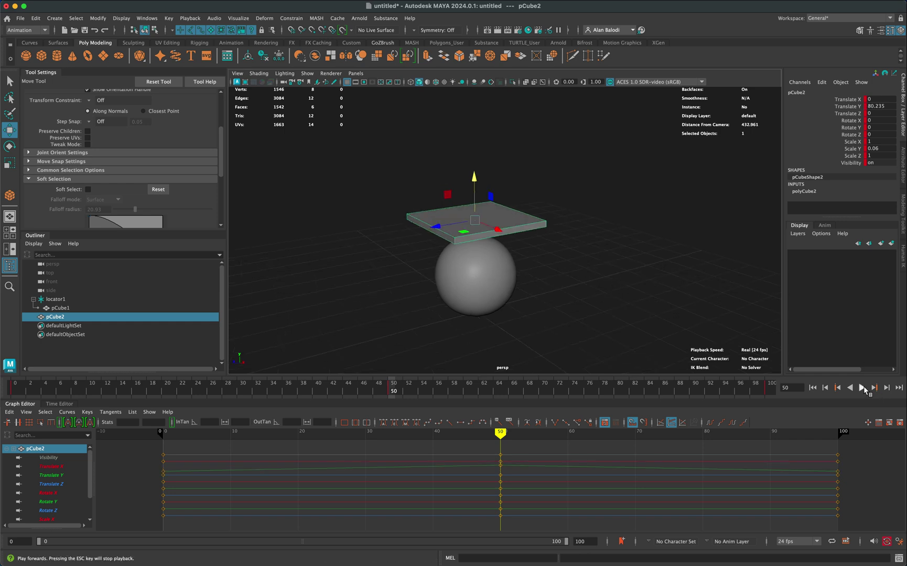
pyautogui.click(862, 387)
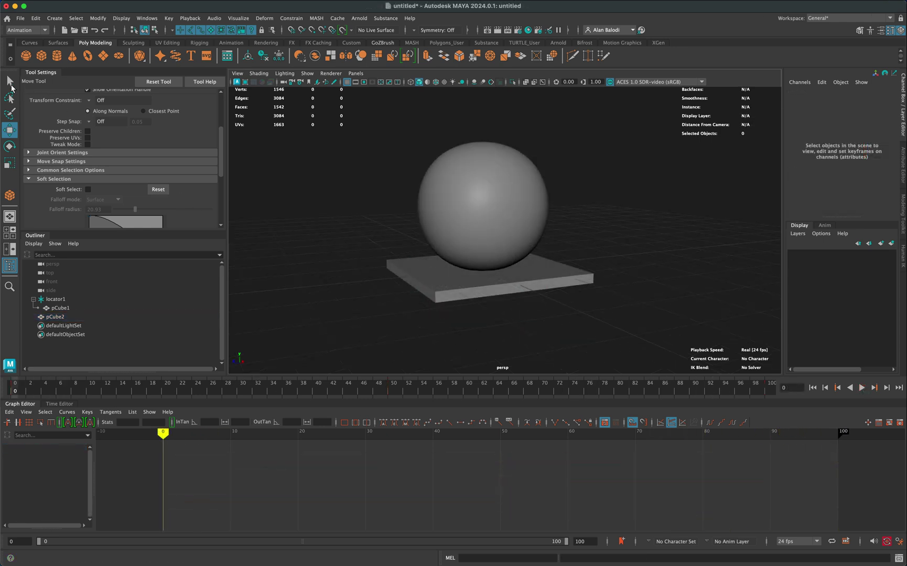
# - Select pCube2 in the Outliner, then add locator1 to the selection
pyautogui.click(8, 81)
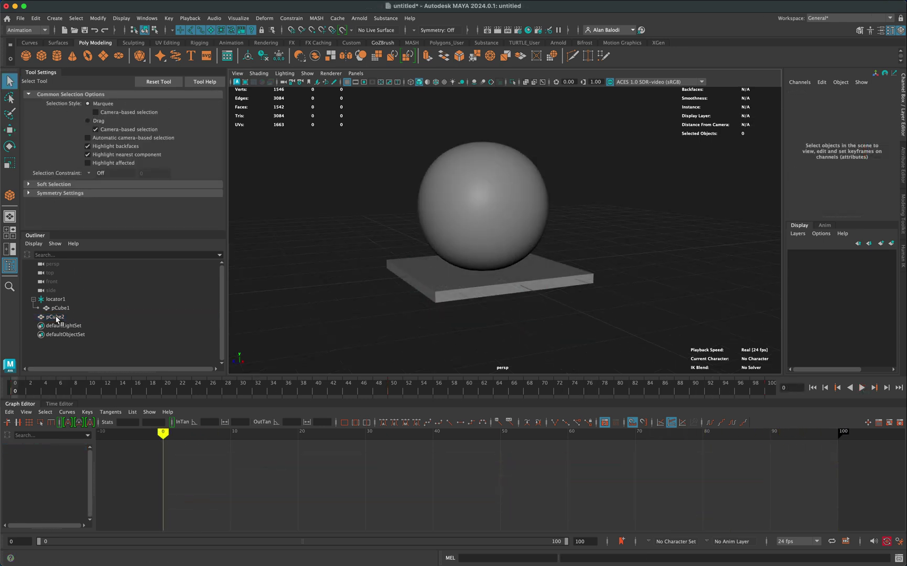
pyautogui.click(57, 317)
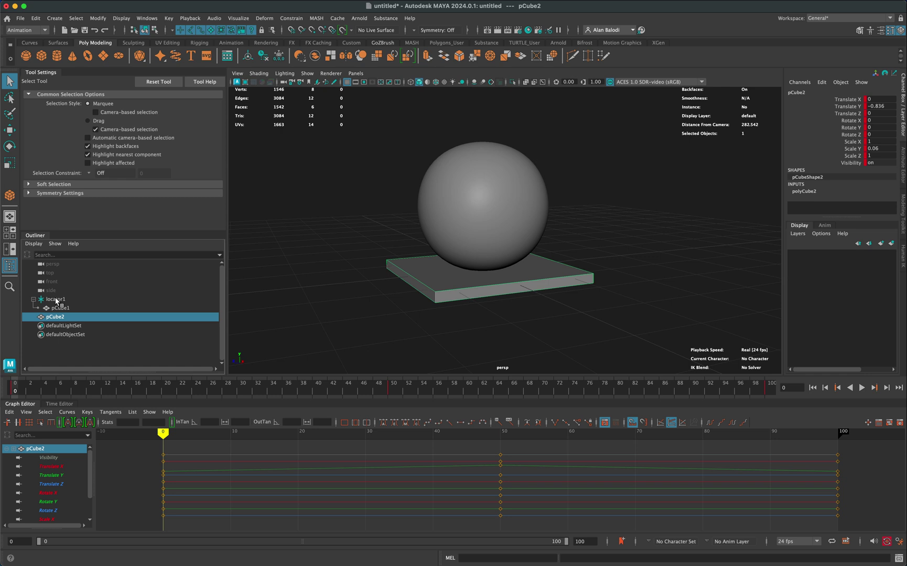
pyautogui.keyDown('ctrl'); pyautogui.click(57, 300); pyautogui.keyUp('ctrl')
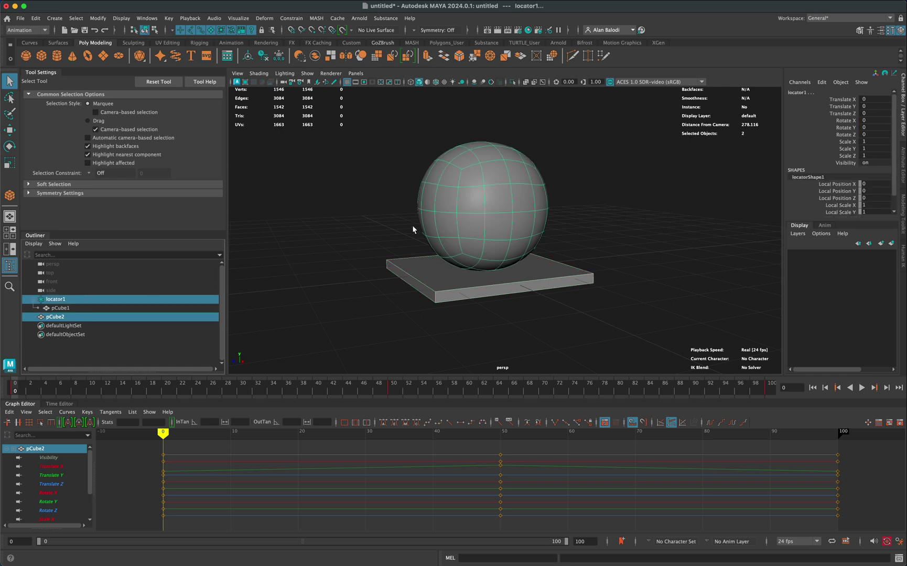
pyautogui.keyDown('alt'); pyautogui.moveTo(391, 240); pyautogui.dragTo(348, 247); pyautogui.keyUp('alt')
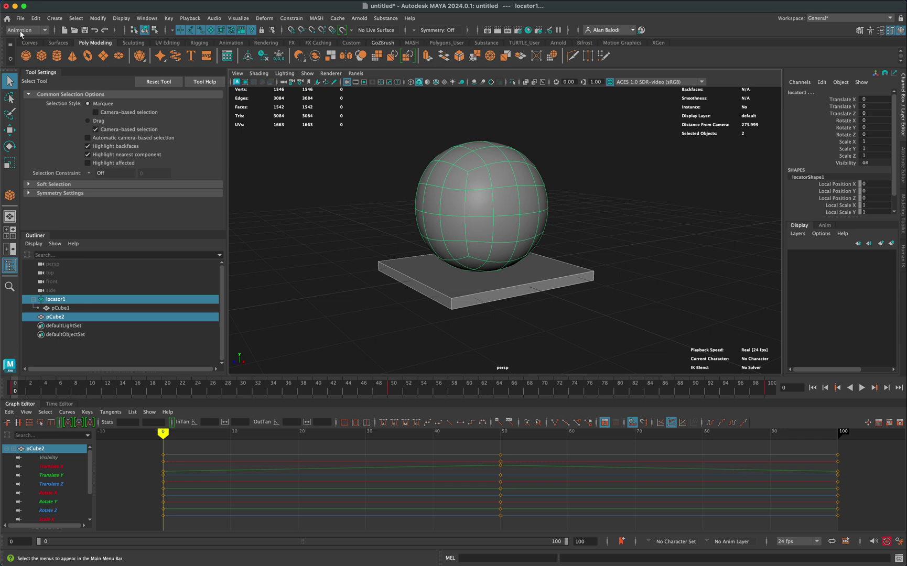
# - Apply a parent constraint from pCube2 to locator1 with Maintain offset on
pyautogui.click(292, 19)
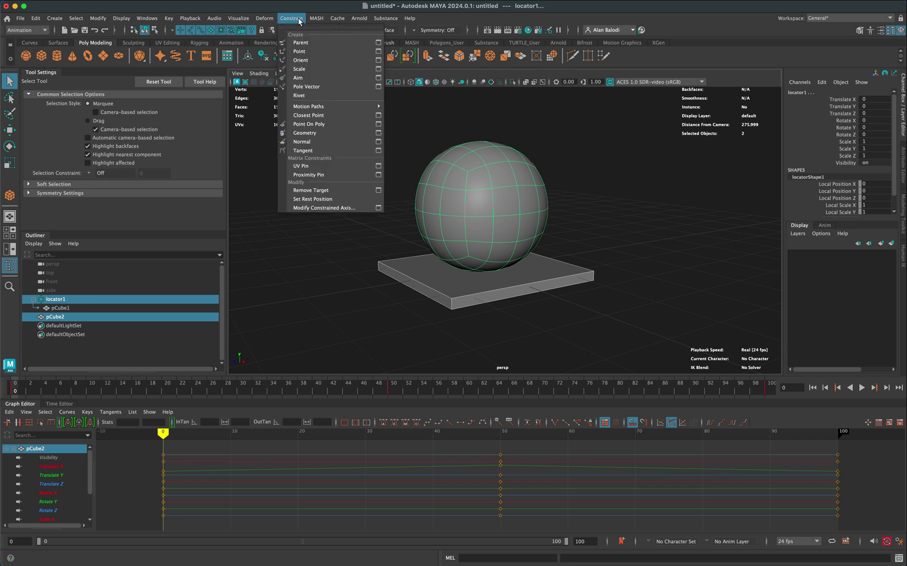
pyautogui.click(378, 43)
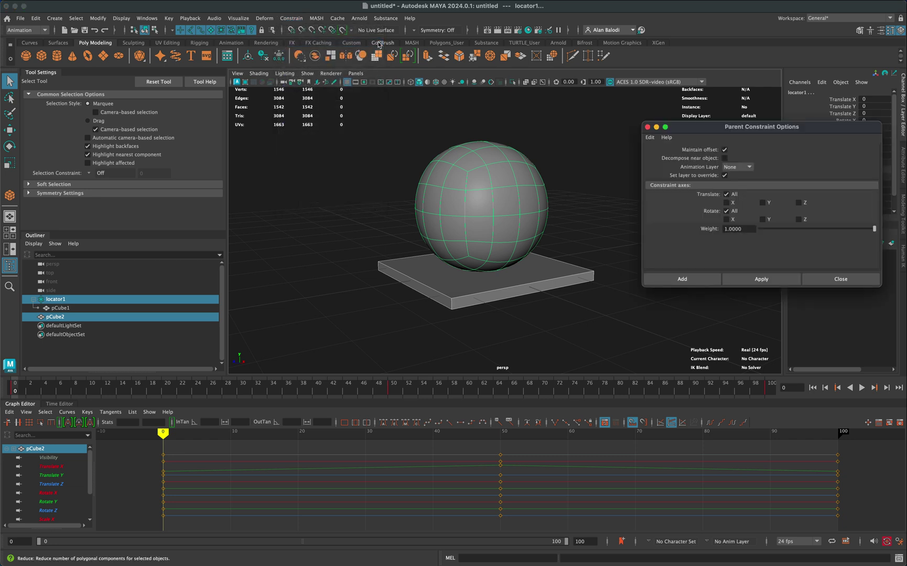
pyautogui.moveTo(720, 127)
pyautogui.mouseDown()
pyautogui.moveTo(667, 133)
pyautogui.moveTo(688, 134)
pyautogui.mouseUp()
pyautogui.click(717, 282)
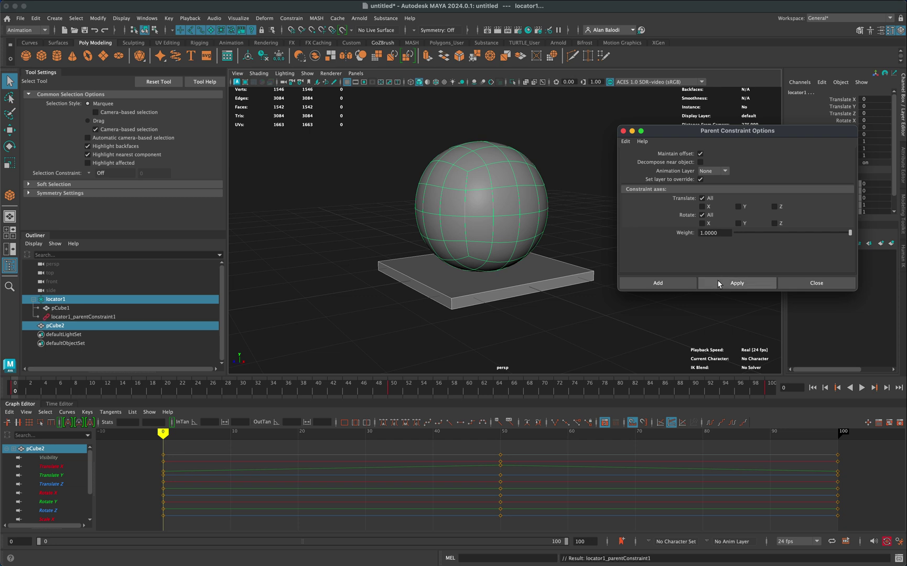
# - Close the constraint options, play the animation, and turn on Wireframe on Shaded to watch it
pyautogui.click(816, 283)
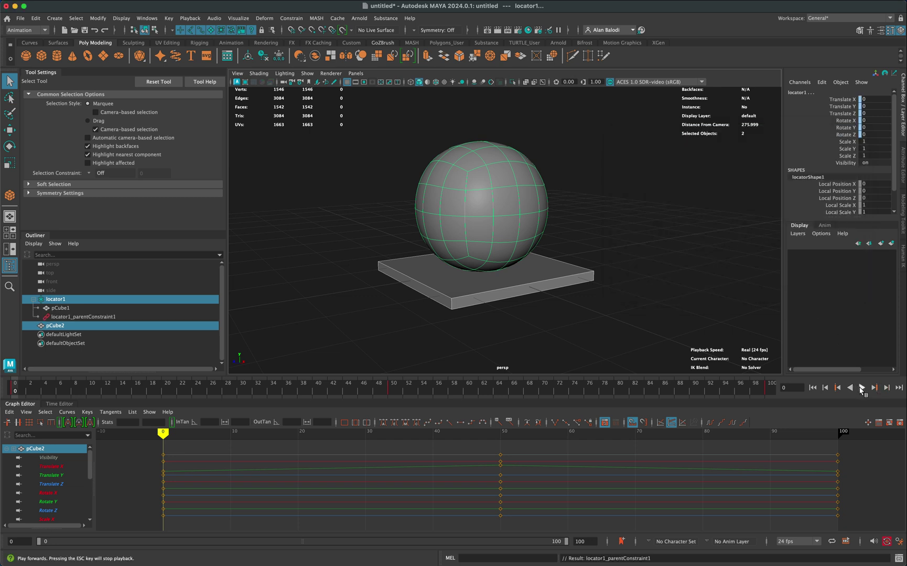
pyautogui.click(861, 387)
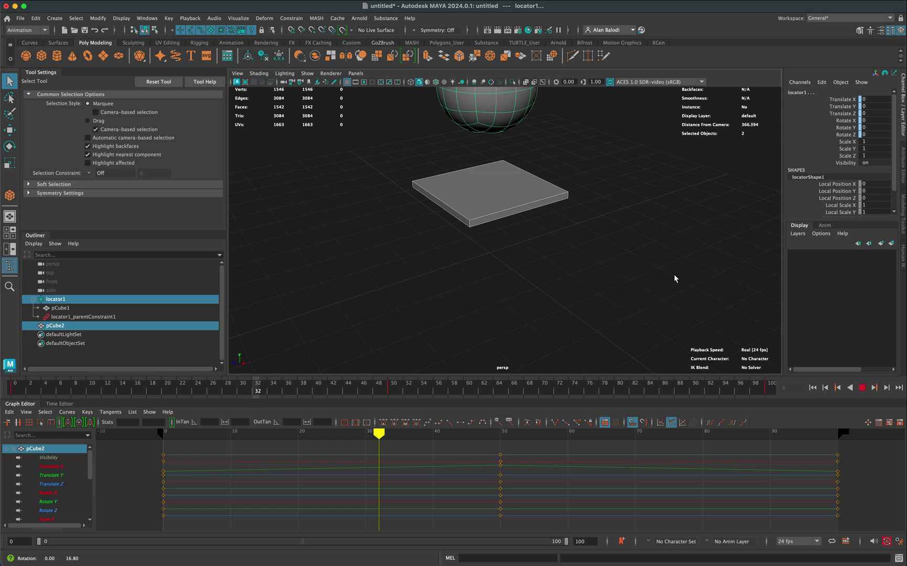
pyautogui.click(649, 261)
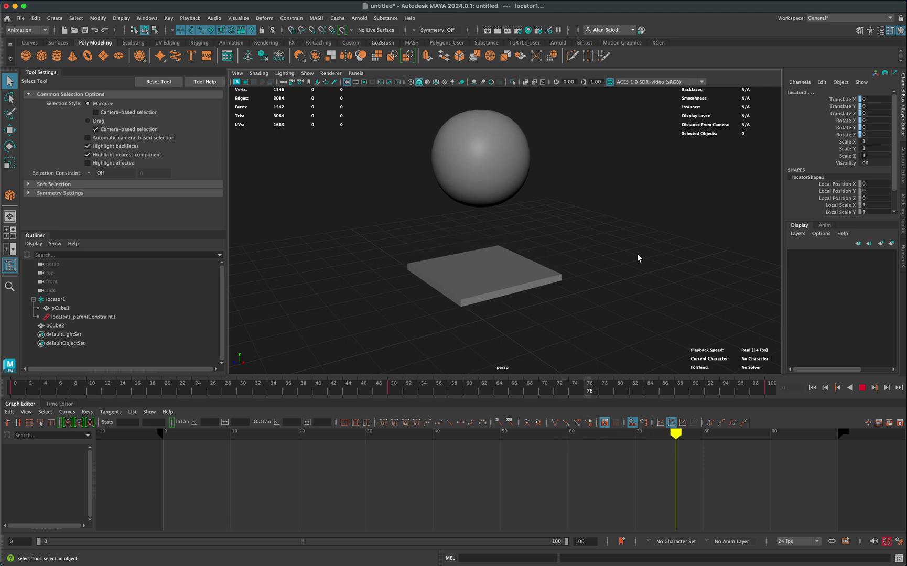
pyautogui.click(439, 81)
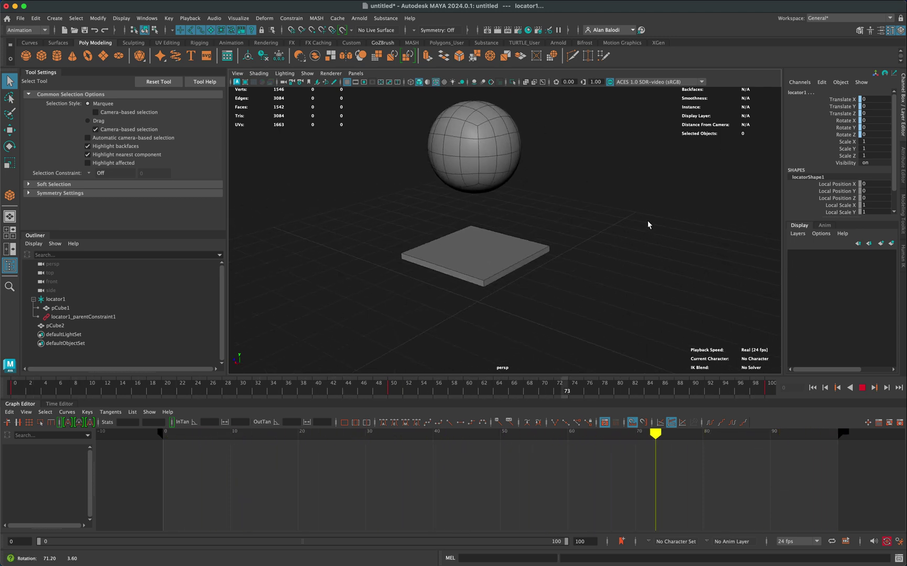
pyautogui.keyDown('alt'); pyautogui.moveTo(638, 226); pyautogui.dragTo(370, 214); pyautogui.keyUp('alt')
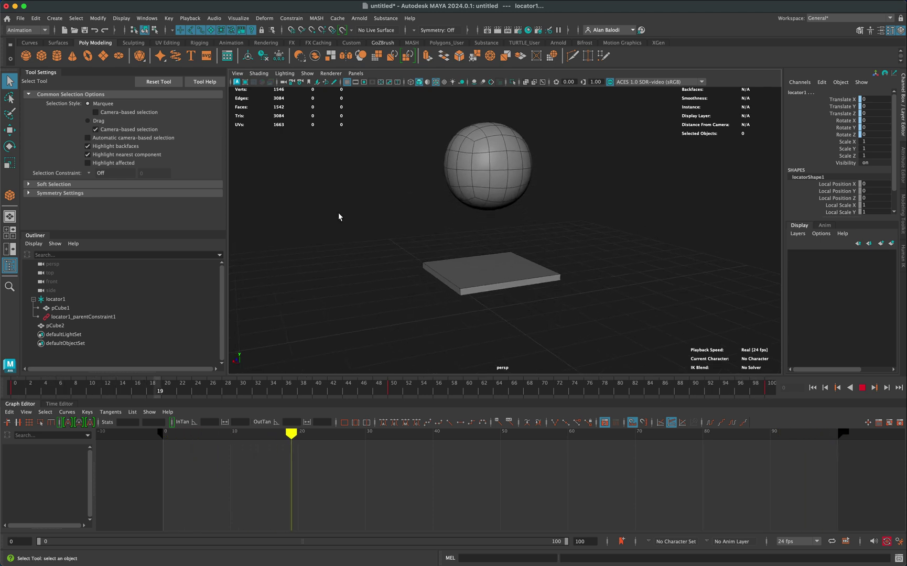